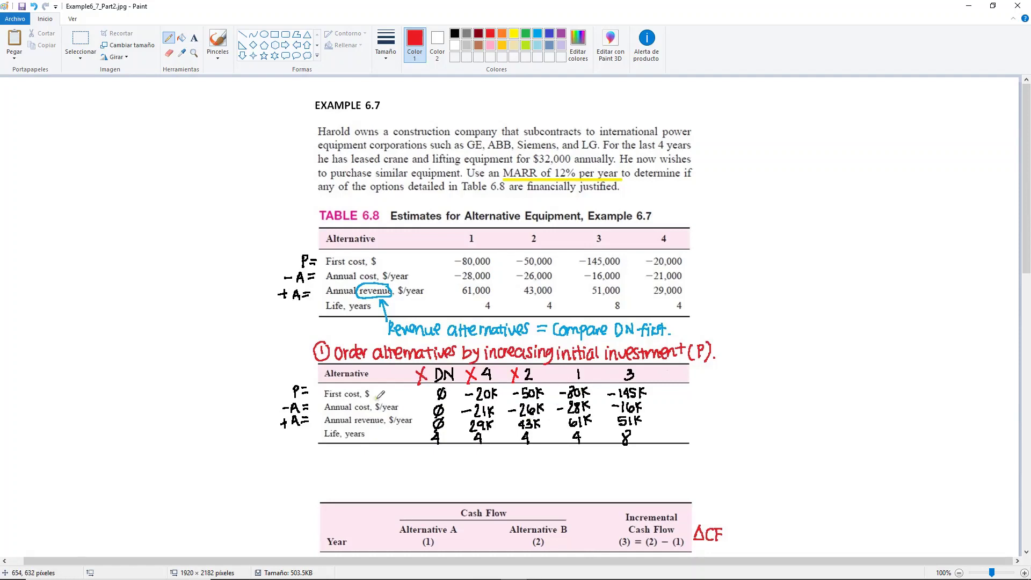
Step: Write 'Alt.1 vs. Alt.3' in red under the second table, then scroll down
mouse_move(376, 477)
mouse_down()
mouse_move(437, 465)
mouse_move(439, 476)
mouse_move(499, 471)
mouse_up()
click(449, 473)
click(487, 474)
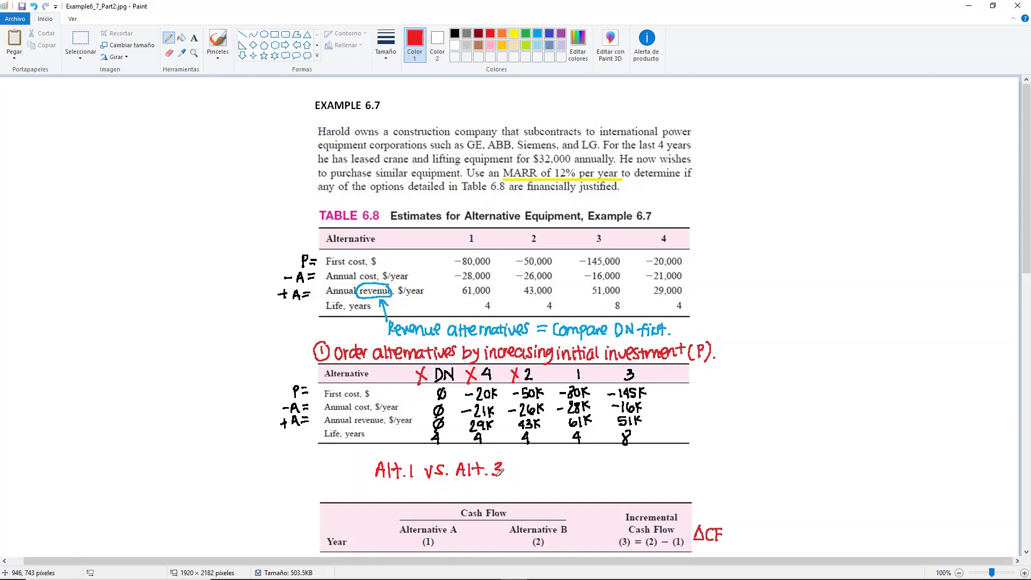
drag(1026, 242, 1022, 325)
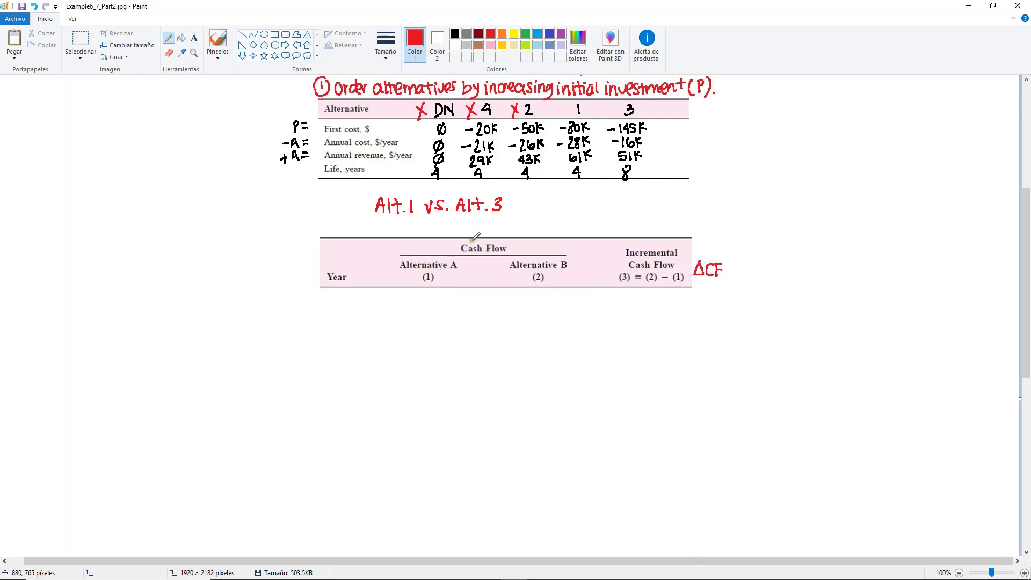
Step: Write red 'Alt.1' beside column (1) and 'Alt.3' beside column (2)
mouse_move(443, 285)
mouse_down()
mouse_move(463, 276)
mouse_move(469, 286)
mouse_up()
click(465, 284)
drag(554, 275, 579, 283)
click(572, 281)
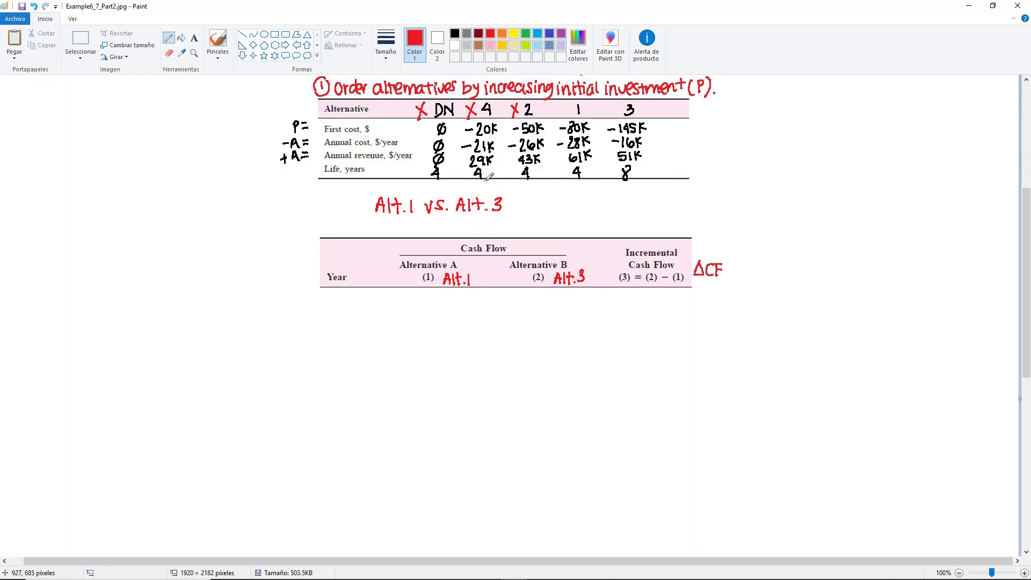
click(456, 34)
Step: Write 'Ex.6.5', 'Different lives' above it and 'LCM=8' below it in black
drag(211, 279, 221, 288)
mouse_move(222, 276)
mouse_down()
mouse_move(212, 288)
mouse_move(259, 272)
mouse_move(245, 285)
mouse_up()
click(226, 284)
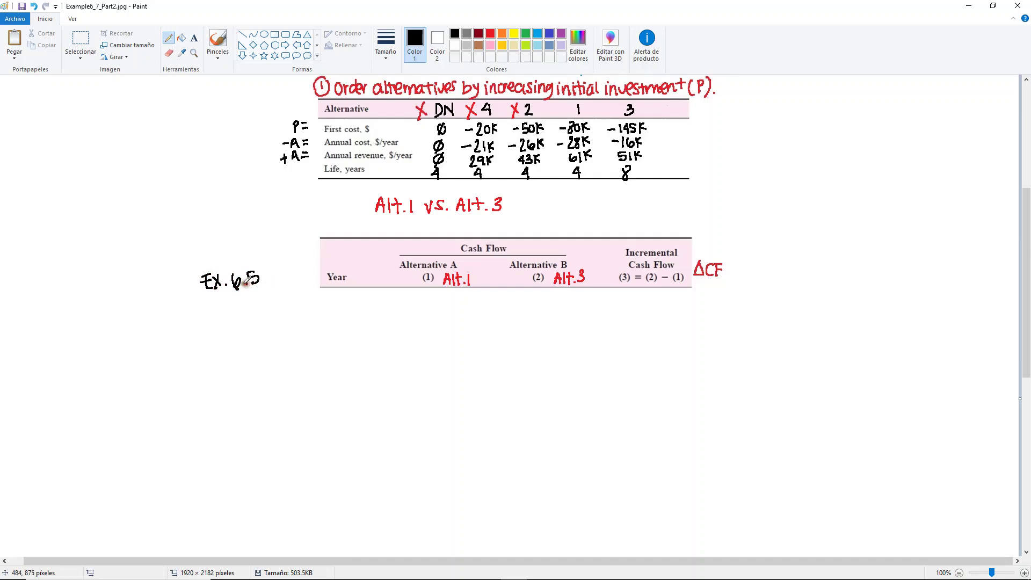
click(246, 285)
mouse_move(196, 249)
mouse_down()
mouse_move(196, 263)
mouse_move(207, 254)
mouse_move(288, 260)
mouse_move(279, 254)
mouse_up()
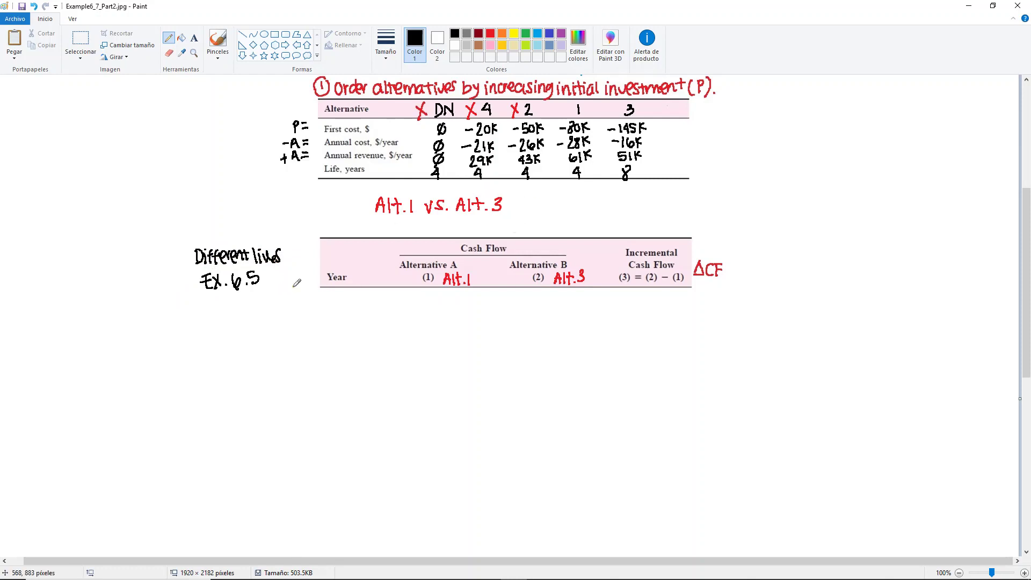
mouse_move(196, 307)
mouse_down()
mouse_move(203, 321)
mouse_move(226, 321)
mouse_up()
drag(226, 312, 230, 311)
drag(226, 316, 235, 311)
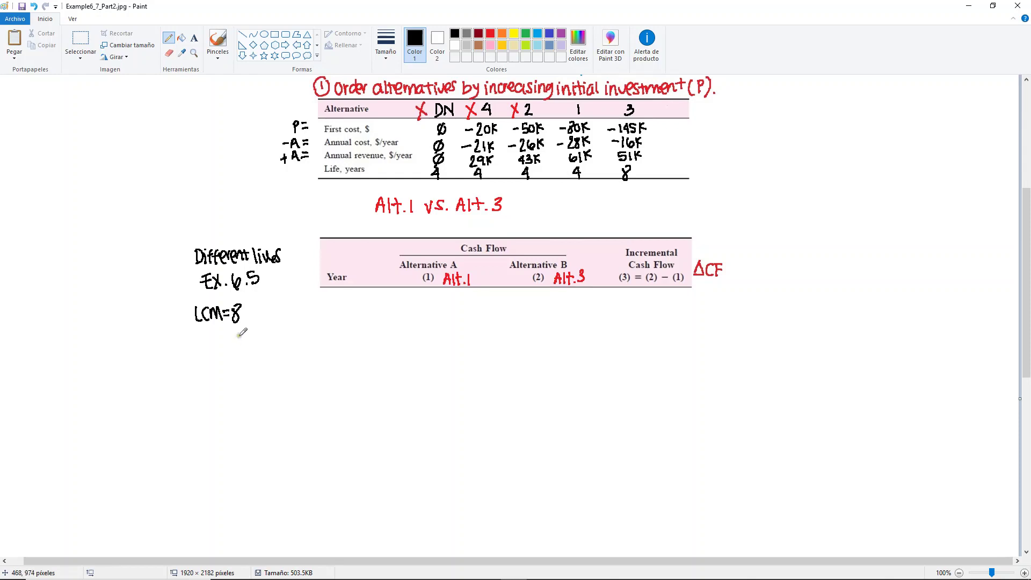
drag(1025, 226, 1028, 267)
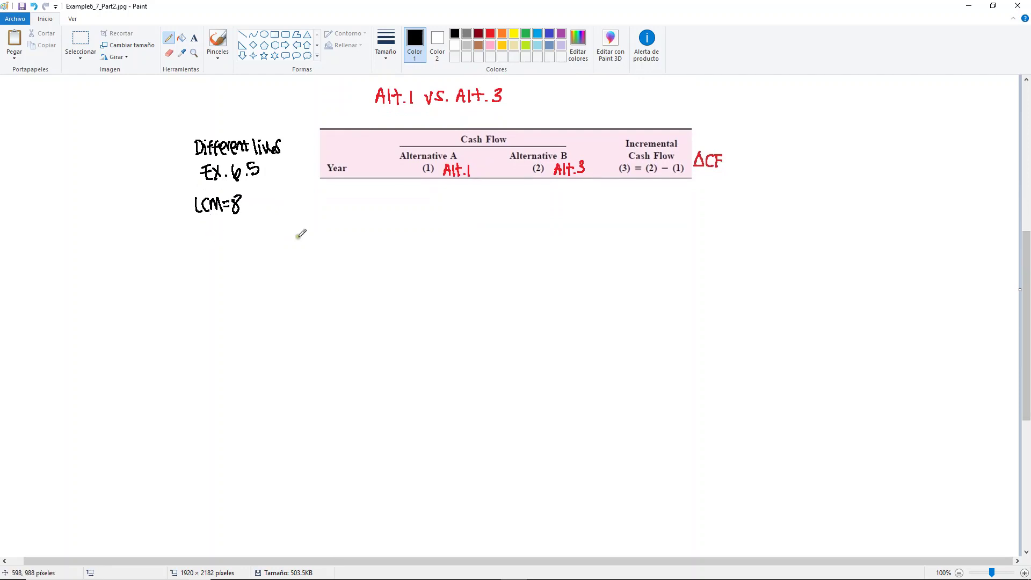
Step: Write black years 0 to 8 under Year, then pick blue
mouse_move(326, 199)
mouse_down()
mouse_move(331, 281)
mouse_move(319, 311)
mouse_move(335, 371)
mouse_move(323, 477)
mouse_move(331, 466)
mouse_up()
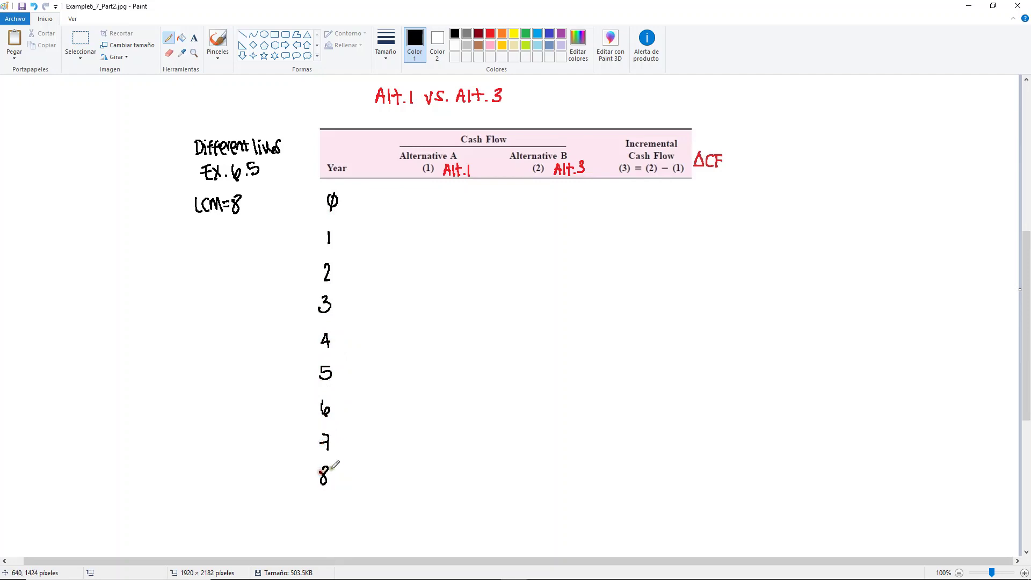
click(538, 34)
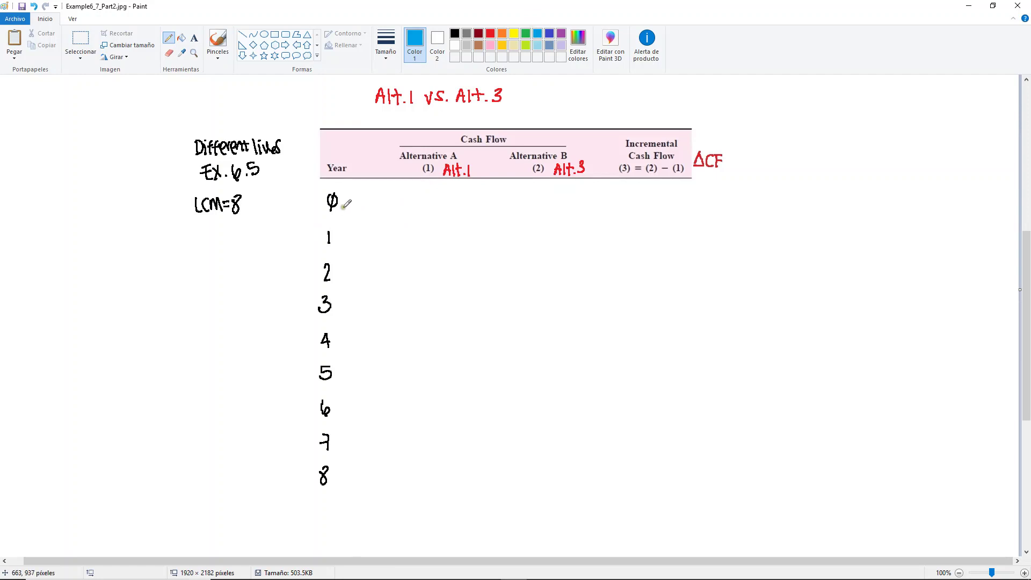
Step: Write blue cycle years 0–4 beside the years, restarting at 0 at year 4, then 1–4
drag(346, 205, 344, 349)
drag(352, 348, 341, 487)
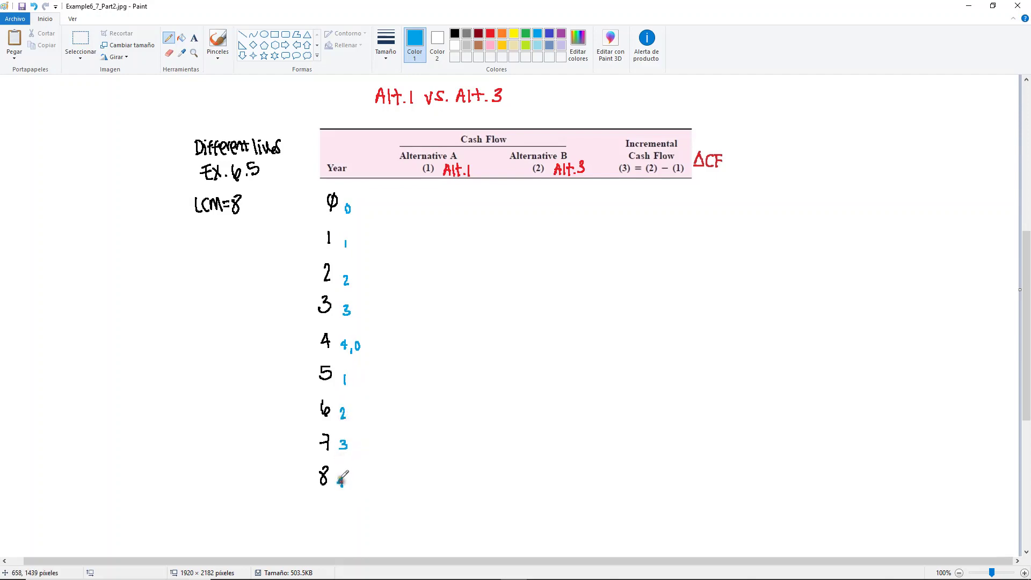
click(455, 33)
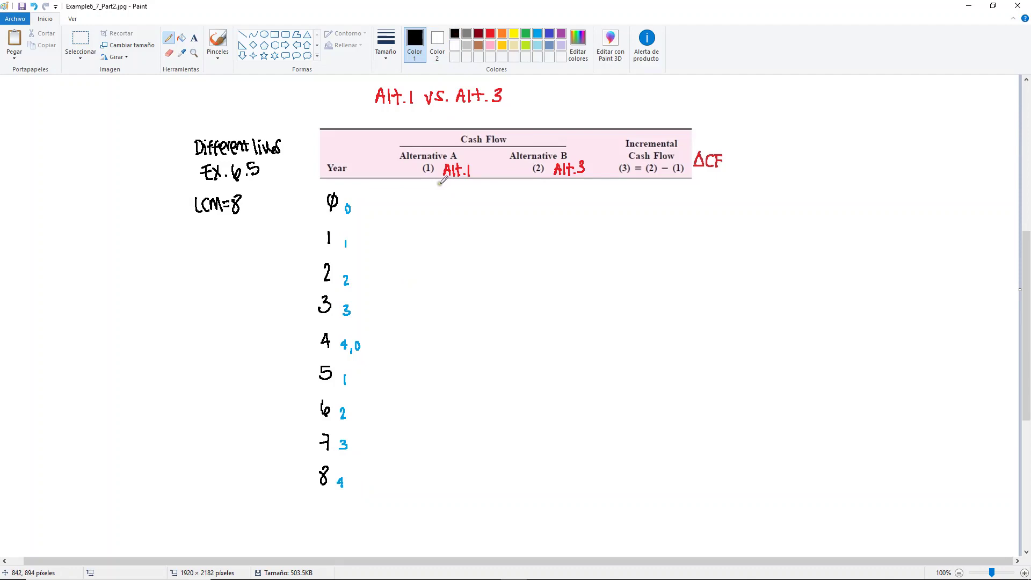
Step: Write -80K under Alt.1 for year 0 and for year 4
click(400, 204)
drag(401, 203, 407, 204)
drag(415, 199, 432, 211)
drag(377, 344, 406, 339)
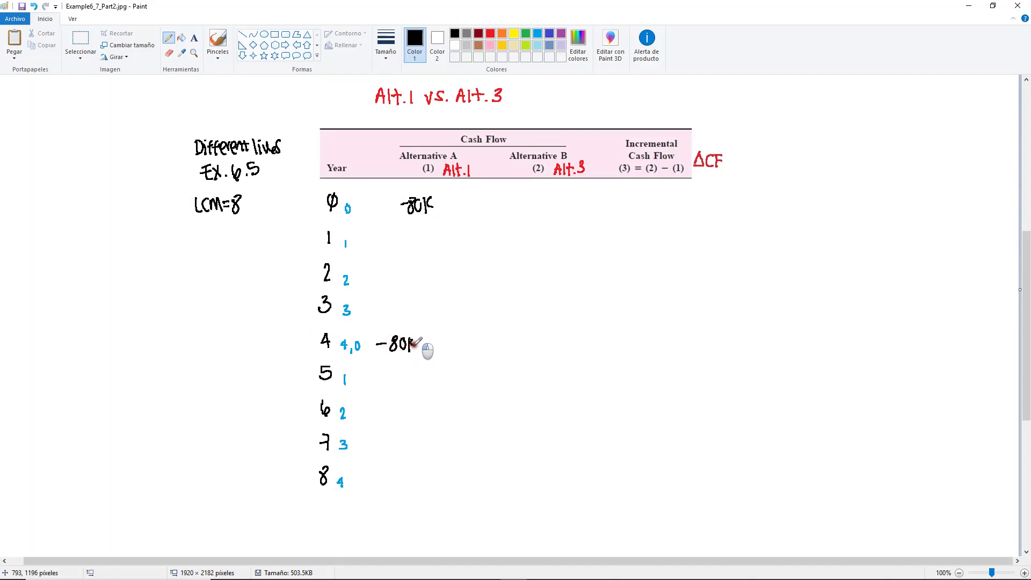
drag(414, 346, 406, 347)
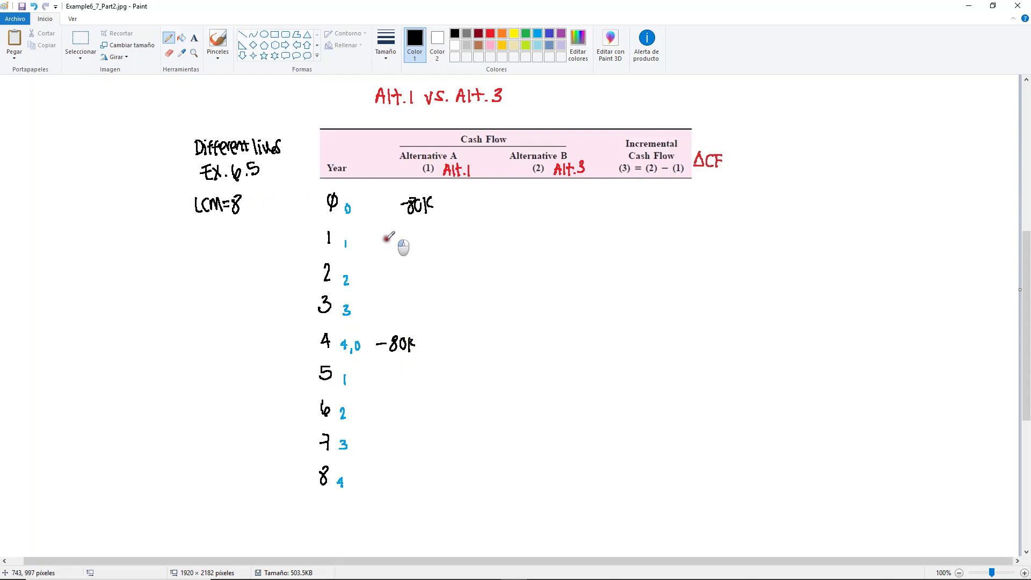
Step: Write Alt.1's year 1 as -28K+61K=33K, then 33K for years 2 and 3
drag(378, 239, 411, 240)
drag(411, 239, 425, 240)
mouse_move(421, 234)
mouse_down()
mouse_move(421, 247)
mouse_move(463, 237)
mouse_up()
drag(456, 240, 475, 245)
drag(486, 232, 487, 239)
drag(487, 239, 493, 244)
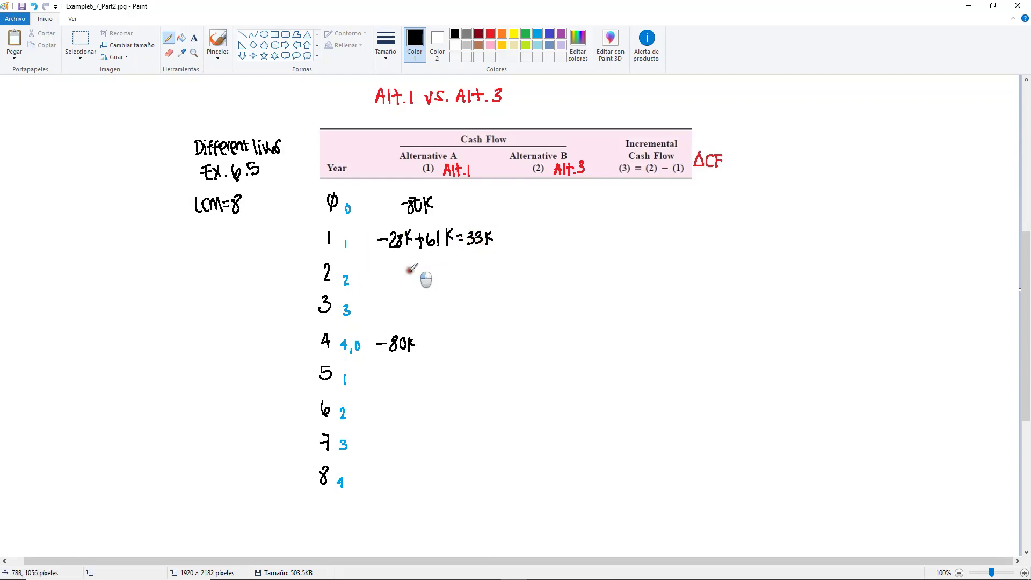
drag(409, 269, 429, 284)
mouse_move(436, 267)
mouse_down()
mouse_move(438, 283)
mouse_move(414, 316)
mouse_move(428, 317)
mouse_up()
drag(435, 299, 436, 316)
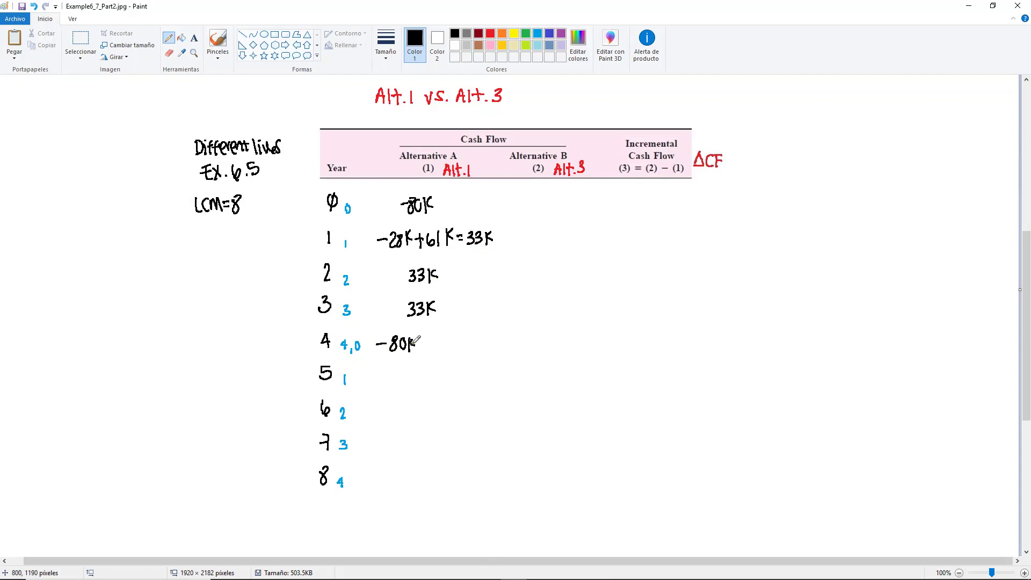
Step: Extend Alt.1's year 4 entry to -80K+33K=-47K
drag(411, 346, 431, 344)
mouse_move(425, 337)
mouse_down()
mouse_move(425, 350)
mouse_move(452, 350)
mouse_up()
drag(453, 351, 471, 337)
drag(464, 342, 500, 352)
drag(507, 337, 507, 352)
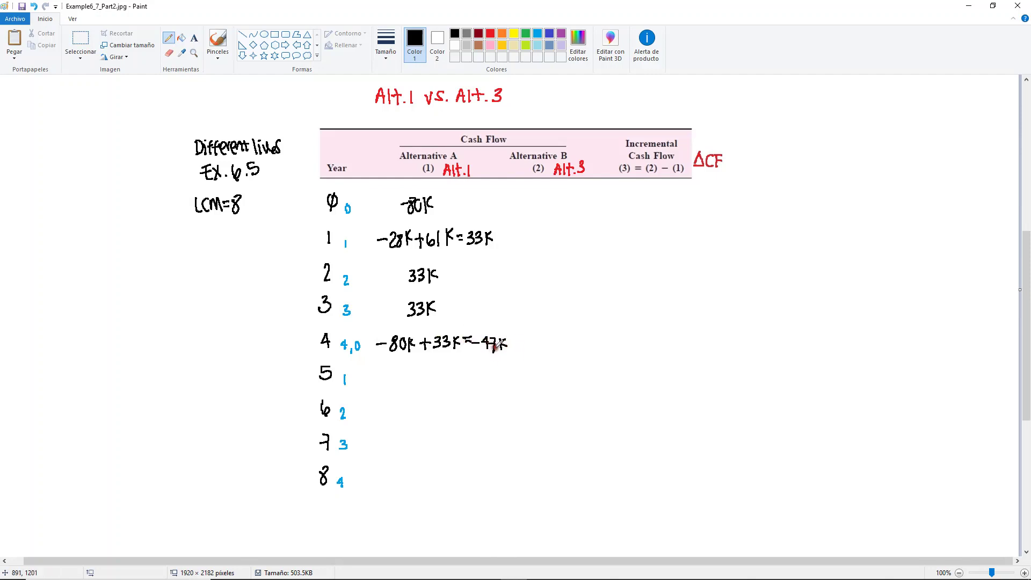
Step: Write 33K under Alt.1 for each of years 5 through 8
drag(399, 370, 417, 382)
mouse_move(424, 369)
mouse_down()
mouse_move(398, 420)
mouse_move(416, 412)
mouse_up()
drag(415, 412, 409, 421)
mouse_move(421, 406)
mouse_down()
mouse_move(427, 420)
mouse_move(400, 446)
mouse_up()
mouse_move(400, 447)
mouse_down()
mouse_move(393, 455)
mouse_move(410, 446)
mouse_up()
drag(410, 446, 411, 455)
drag(419, 442, 412, 450)
mouse_move(412, 449)
mouse_down()
mouse_move(419, 456)
mouse_move(394, 479)
mouse_up()
mouse_move(395, 479)
mouse_down()
mouse_move(386, 490)
mouse_move(405, 480)
mouse_up()
mouse_move(405, 480)
mouse_down()
mouse_move(398, 490)
mouse_move(410, 490)
mouse_up()
drag(417, 476, 411, 483)
drag(411, 483, 417, 489)
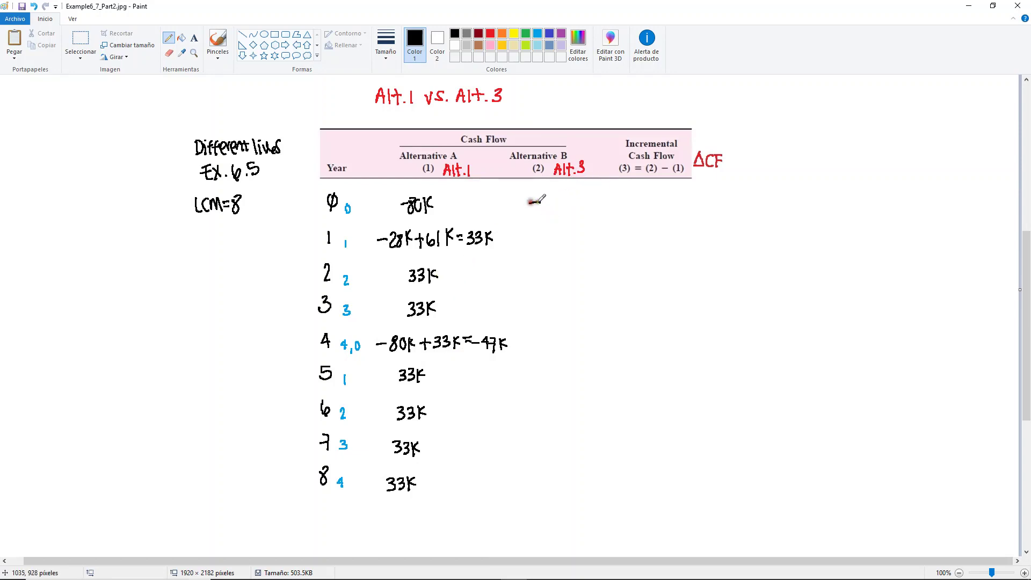
Step: Write -145K for Alt.3's year 0 and -16K+51K=35K for year 1
mouse_move(529, 202)
mouse_down()
mouse_move(573, 215)
mouse_move(586, 205)
mouse_move(570, 199)
mouse_up()
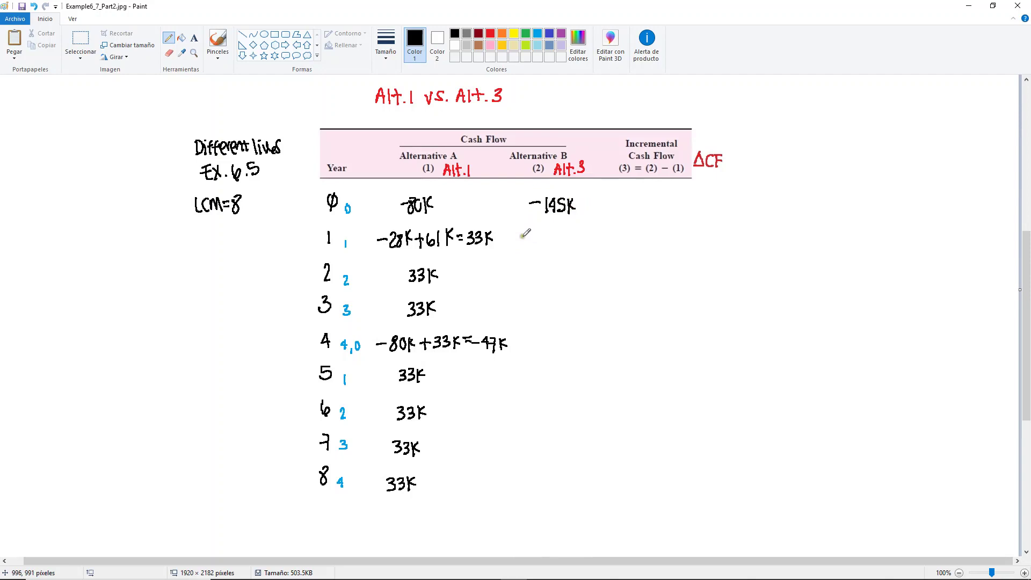
drag(520, 234, 546, 244)
mouse_move(553, 230)
mouse_down()
mouse_move(553, 242)
mouse_move(579, 244)
mouse_up()
drag(583, 231, 601, 235)
drag(593, 240, 615, 245)
drag(622, 230, 621, 235)
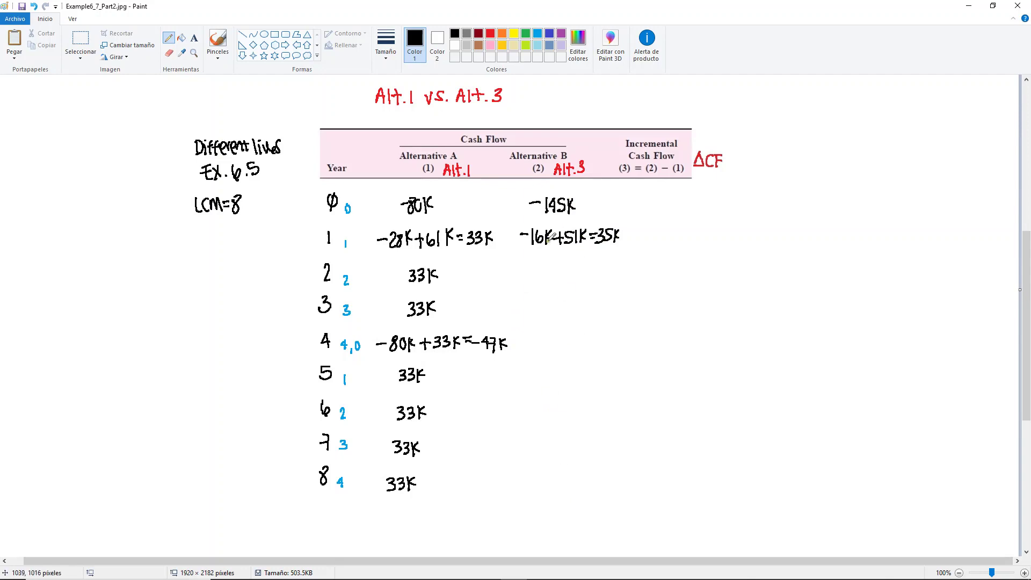
Step: Write 35K under Alt.3 for years 2 through 8
mouse_move(547, 265)
mouse_down()
mouse_move(571, 266)
mouse_move(574, 277)
mouse_move(545, 311)
mouse_move(554, 299)
mouse_move(573, 302)
mouse_up()
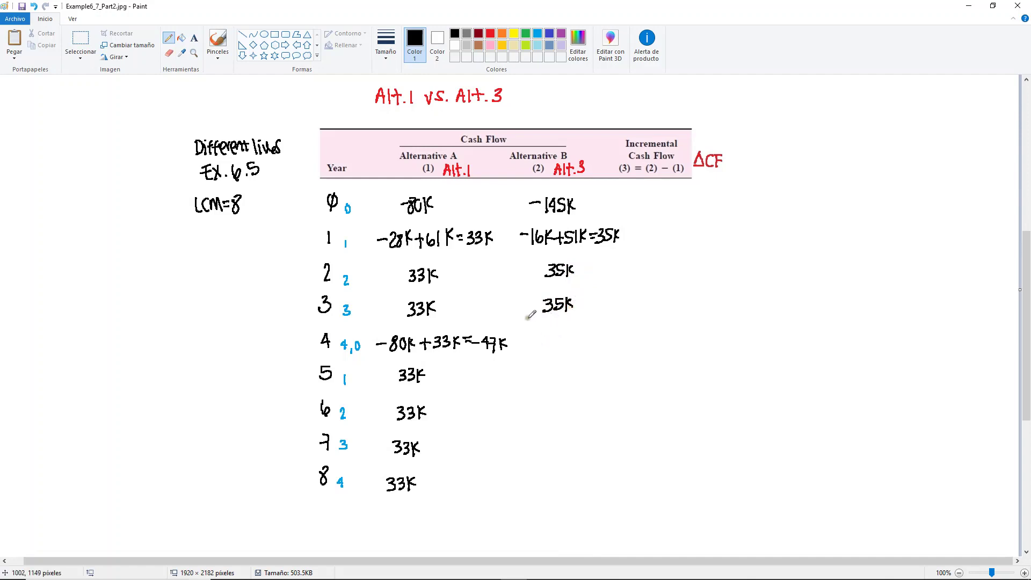
mouse_move(542, 337)
mouse_down()
mouse_move(542, 348)
mouse_move(566, 347)
mouse_move(538, 387)
mouse_move(567, 387)
mouse_move(534, 421)
mouse_move(556, 423)
mouse_up()
mouse_move(563, 408)
mouse_down()
mouse_move(564, 422)
mouse_move(529, 457)
mouse_move(537, 458)
mouse_up()
drag(540, 443, 549, 458)
mouse_move(558, 444)
mouse_down()
mouse_move(558, 459)
mouse_move(527, 490)
mouse_move(538, 479)
mouse_move(536, 492)
mouse_move(560, 490)
mouse_up()
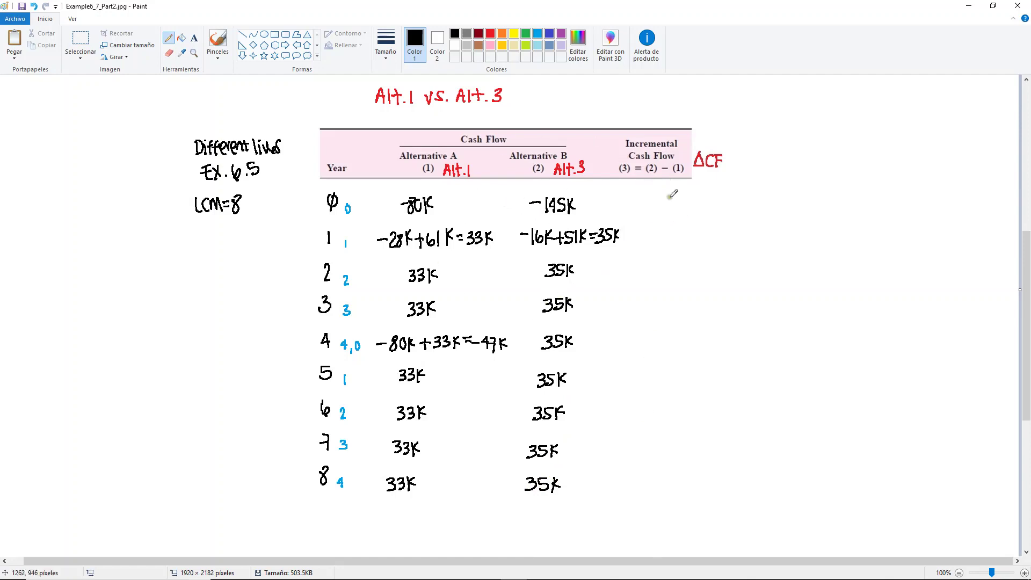
Step: Write incremental values -65K for year 0 and +2K for year 1
mouse_move(641, 205)
mouse_down()
mouse_move(674, 210)
mouse_move(678, 197)
mouse_up()
drag(681, 198, 689, 212)
drag(647, 240, 678, 247)
drag(686, 231, 687, 243)
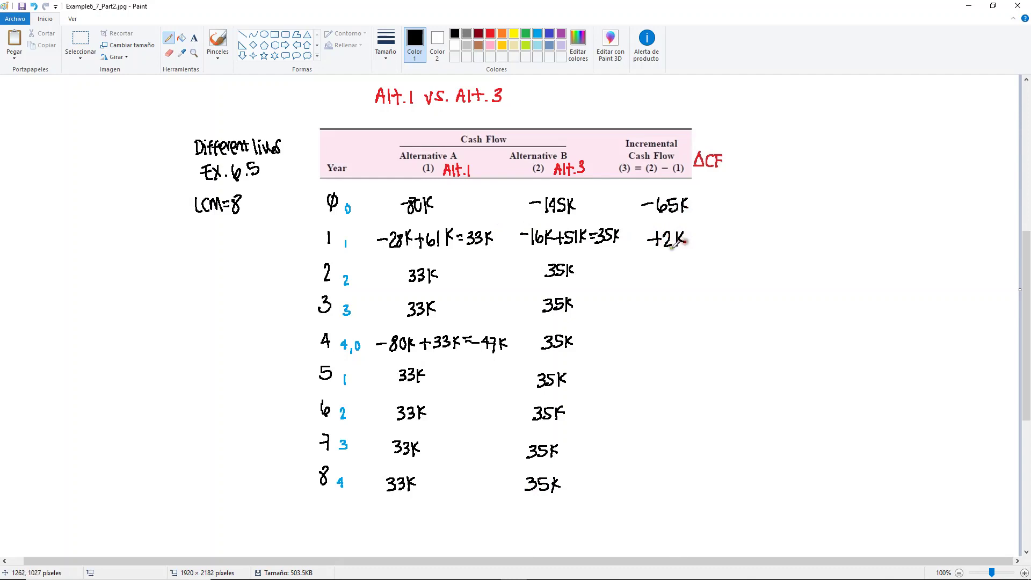
Step: Write 2K for years 2–3, 82K for year 4 and 2K for years 5–8
drag(652, 272, 666, 284)
mouse_move(674, 270)
mouse_down()
mouse_move(650, 315)
mouse_move(659, 316)
mouse_up()
drag(665, 302, 675, 316)
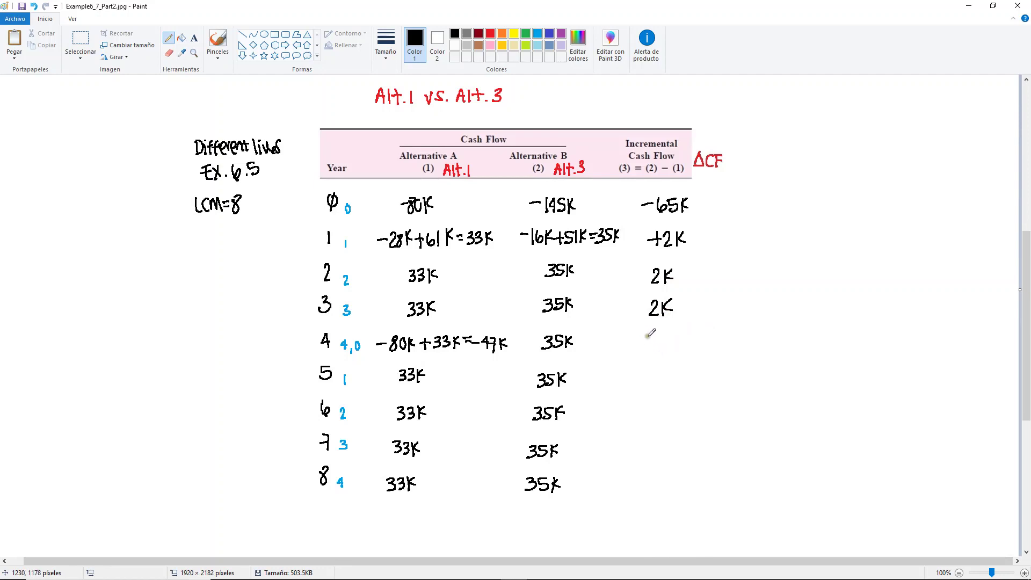
mouse_move(648, 337)
mouse_down()
mouse_move(660, 350)
mouse_move(672, 337)
mouse_move(676, 351)
mouse_up()
mouse_move(644, 374)
mouse_down()
mouse_move(664, 387)
mouse_move(653, 421)
mouse_move(668, 414)
mouse_move(657, 459)
mouse_up()
mouse_move(665, 445)
mouse_down()
mouse_move(650, 496)
mouse_move(656, 490)
mouse_up()
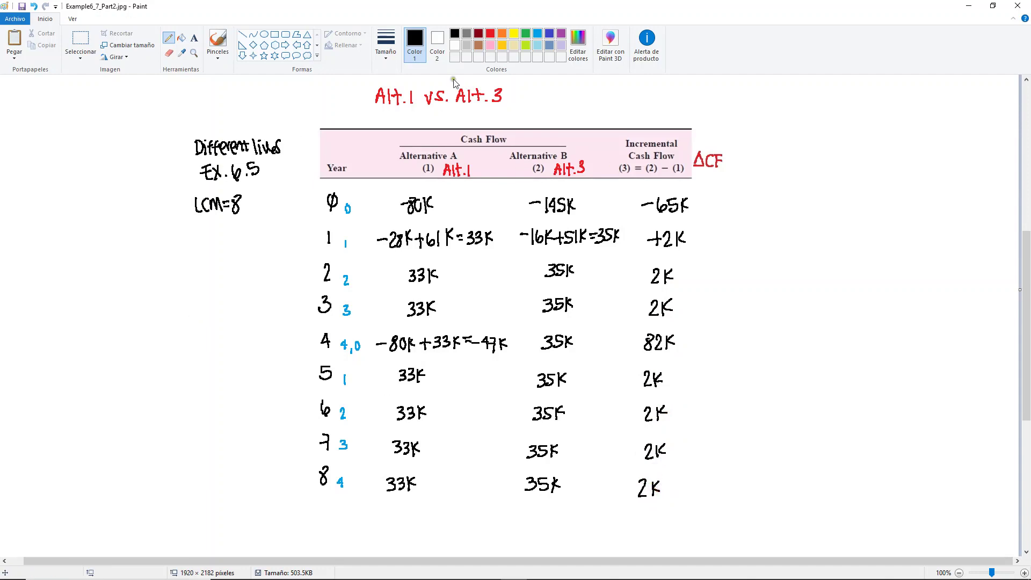
Step: Draw yellow rectangles around -65K, +2K and 82K in the incremental column
click(274, 35)
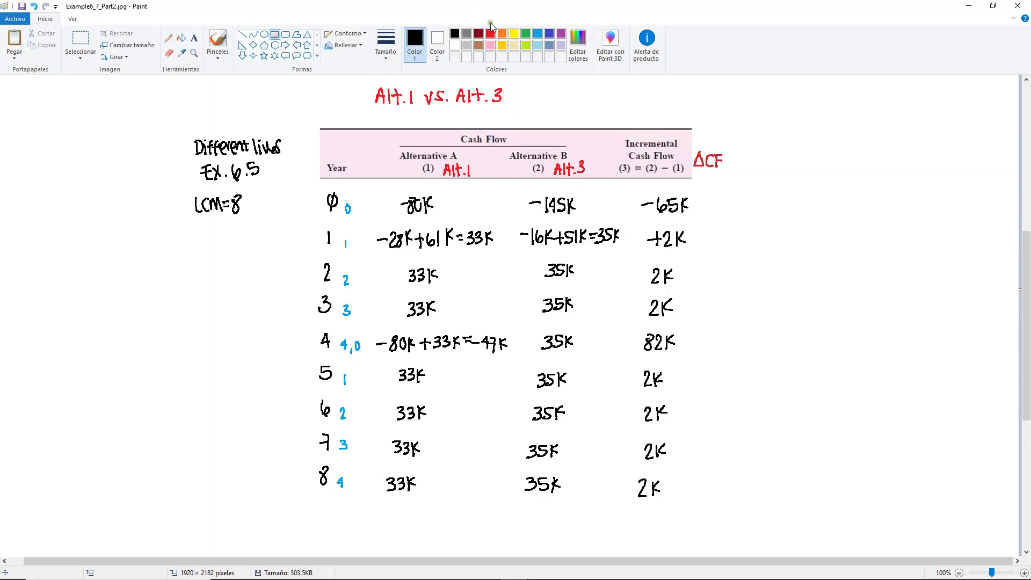
click(514, 33)
mouse_move(630, 189)
mouse_down()
mouse_move(718, 205)
mouse_move(728, 230)
mouse_move(708, 218)
mouse_up()
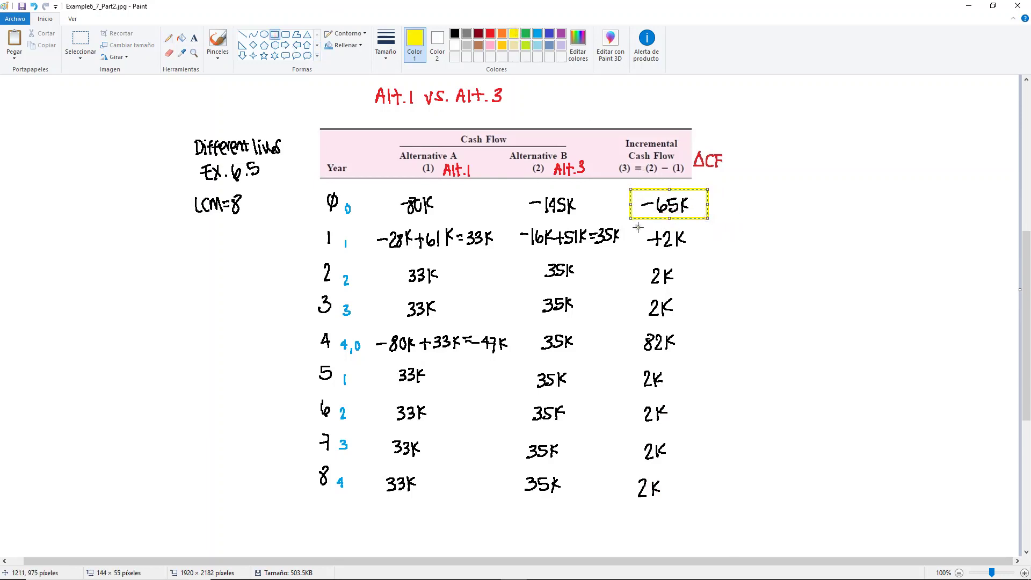
mouse_move(641, 227)
mouse_down()
mouse_move(701, 265)
mouse_move(693, 252)
mouse_up()
mouse_move(632, 328)
mouse_down()
mouse_move(687, 364)
mouse_move(682, 356)
mouse_up()
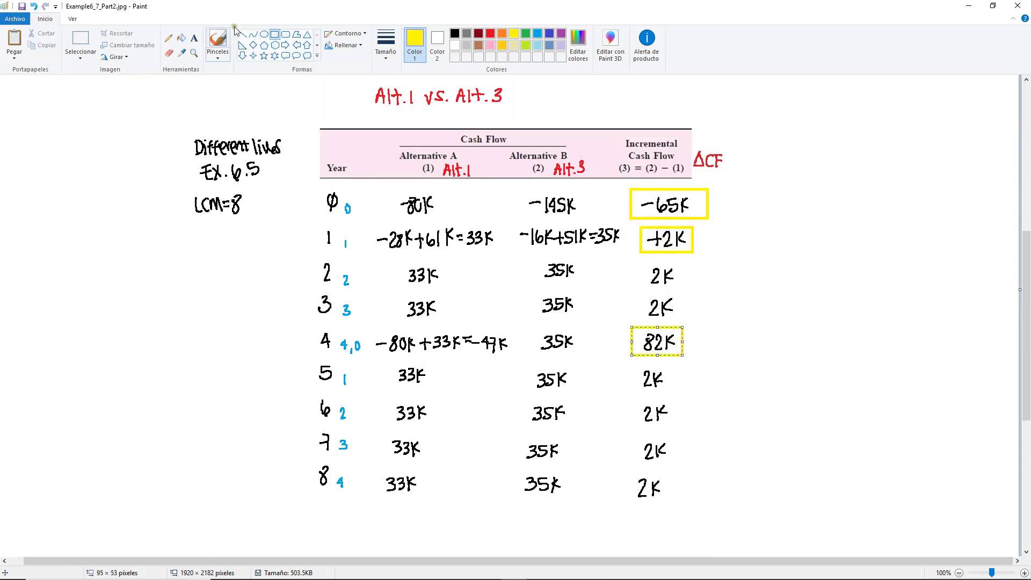
Step: Write '=P' in black beside the boxed -65K with the Pencil
click(171, 37)
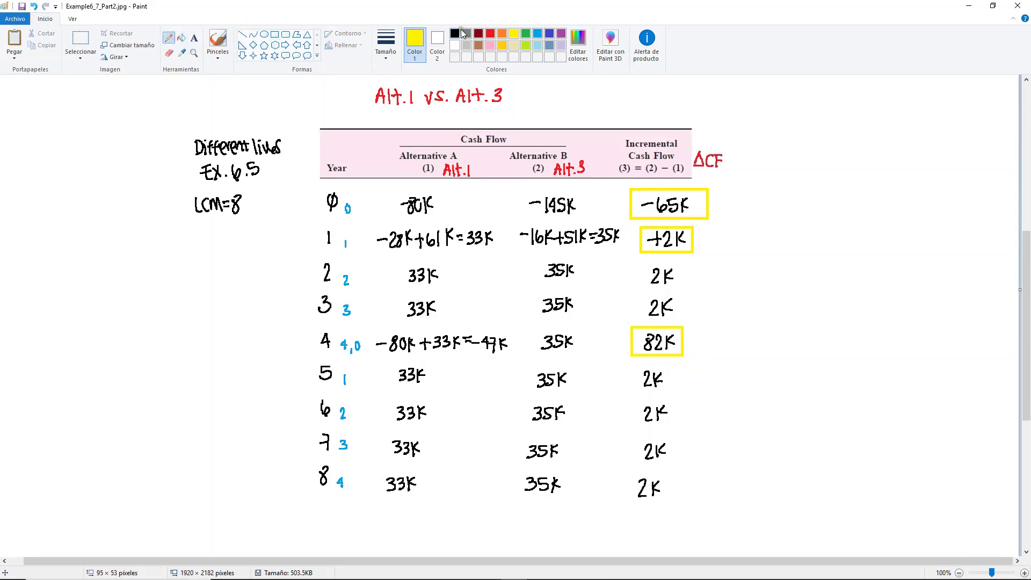
click(455, 33)
mouse_move(720, 204)
mouse_down()
mouse_move(742, 199)
mouse_move(743, 209)
mouse_up()
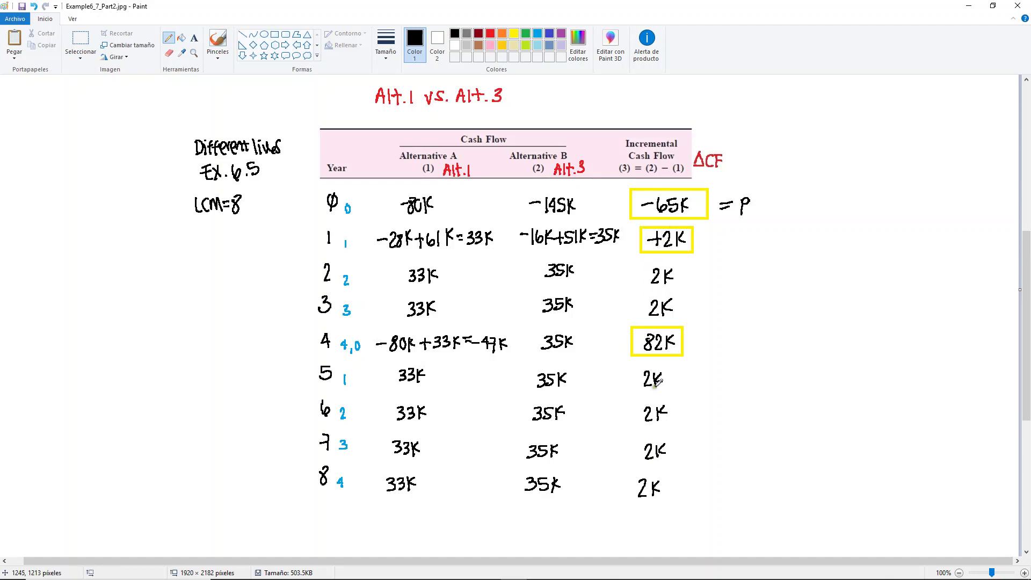
Step: Write '= A' beside +2K and '= 2K + 80K' beside 82K, tagging 2K as (A)
drag(708, 238, 730, 233)
drag(730, 234, 734, 243)
click(721, 339)
drag(721, 339, 740, 351)
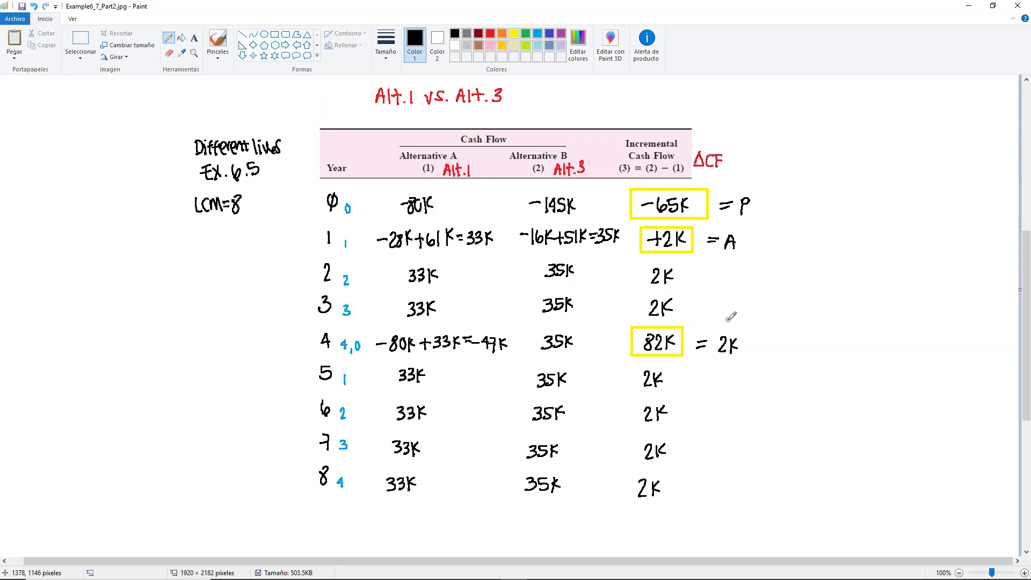
mouse_move(726, 326)
mouse_down()
mouse_move(735, 320)
mouse_move(722, 326)
mouse_move(743, 327)
mouse_move(760, 345)
mouse_up()
mouse_move(753, 339)
mouse_down()
mouse_move(753, 351)
mouse_move(769, 338)
mouse_up()
drag(778, 339, 794, 352)
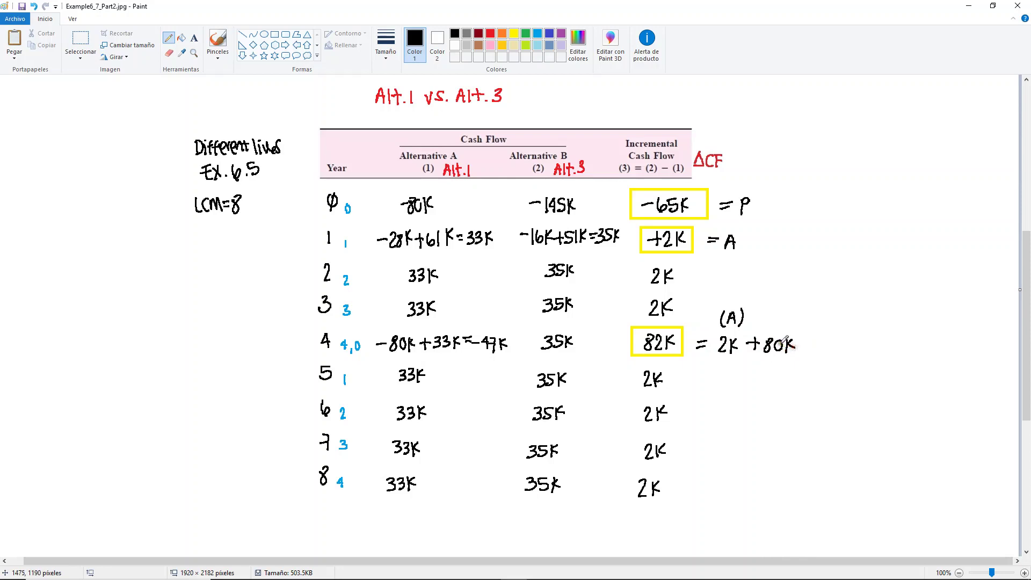
Step: Label the 80K '(F in yr.4)' and touch up the A beside +2K
drag(771, 312, 777, 326)
mouse_move(776, 313)
mouse_down()
mouse_move(809, 327)
mouse_move(808, 336)
mouse_move(824, 326)
mouse_up()
drag(830, 313, 834, 323)
drag(832, 316, 837, 330)
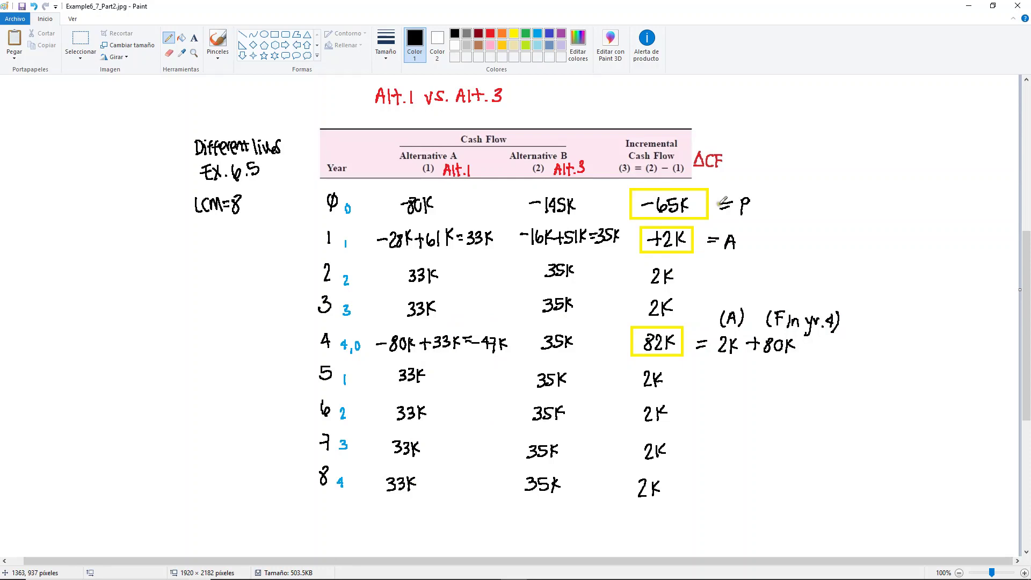
drag(726, 246, 735, 245)
Step: Frame the 80K (F in yr.4) value with a yellow rectangle, then return to the Pencil
click(516, 34)
click(274, 34)
drag(762, 334, 802, 361)
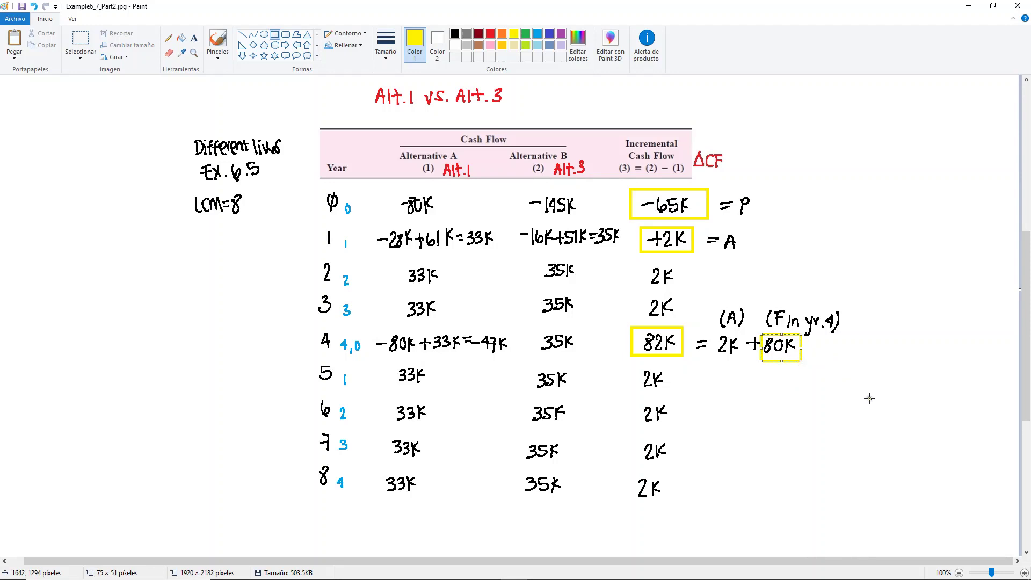
click(168, 38)
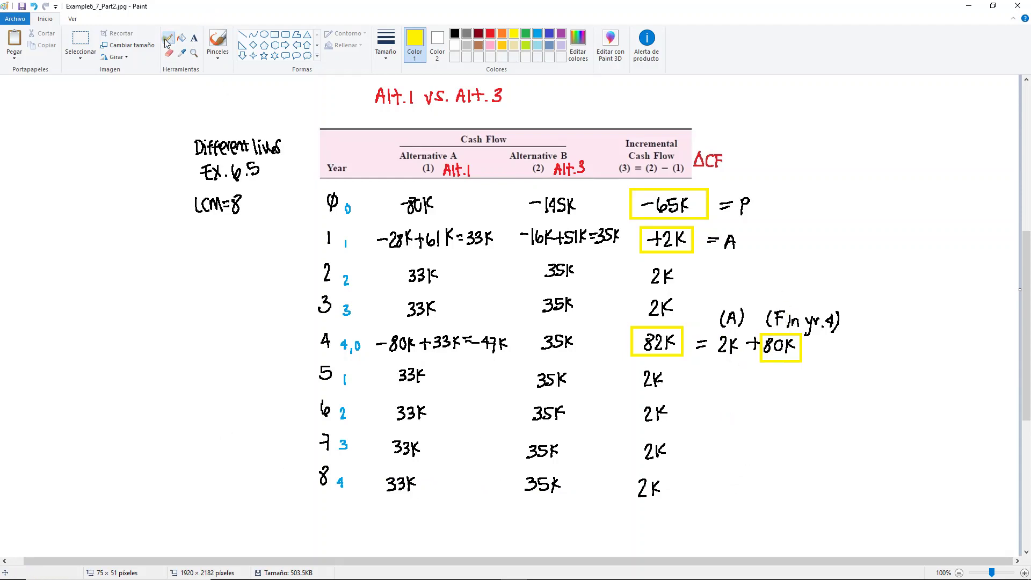
Step: Write 'PW = -65K + 2K(P/A,Δi*,8)' in black below the cash-flow table
click(454, 34)
scroll(365, 318, down, 3)
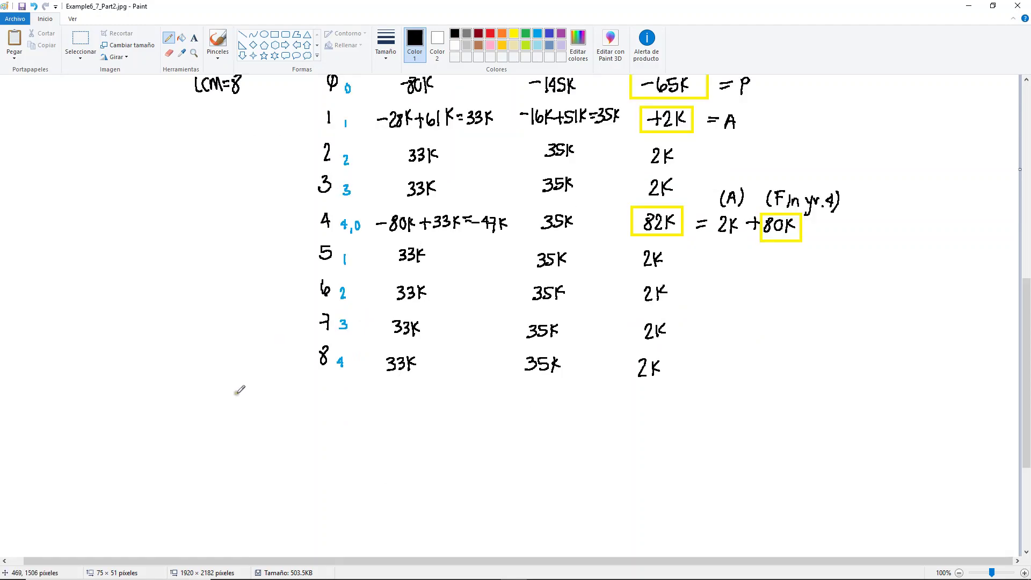
mouse_move(293, 425)
mouse_down()
mouse_move(293, 410)
mouse_move(312, 408)
mouse_move(382, 425)
mouse_up()
drag(390, 409, 388, 425)
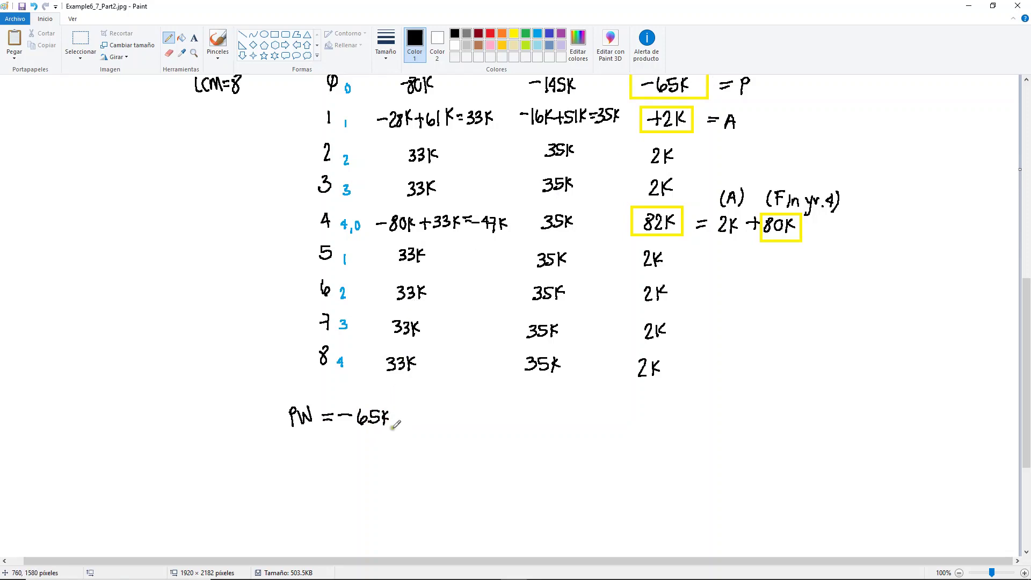
mouse_move(390, 419)
mouse_down()
mouse_move(444, 428)
mouse_move(453, 420)
mouse_up()
mouse_move(464, 413)
mouse_down()
mouse_move(456, 431)
mouse_move(509, 423)
mouse_up()
click(500, 414)
drag(504, 413, 515, 420)
drag(515, 412, 511, 433)
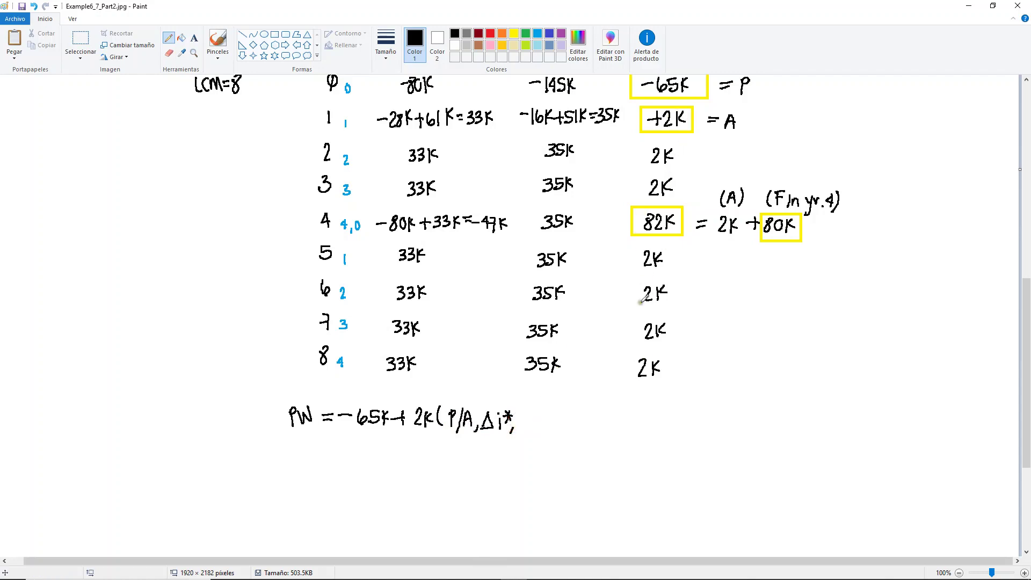
drag(528, 409, 527, 437)
Step: Add the '+ 80K(P/F,Δi*,4)' term and begin the trial & error line beneath
mouse_move(547, 421)
mouse_down()
mouse_move(559, 419)
mouse_move(553, 428)
mouse_move(573, 414)
mouse_move(594, 433)
mouse_up()
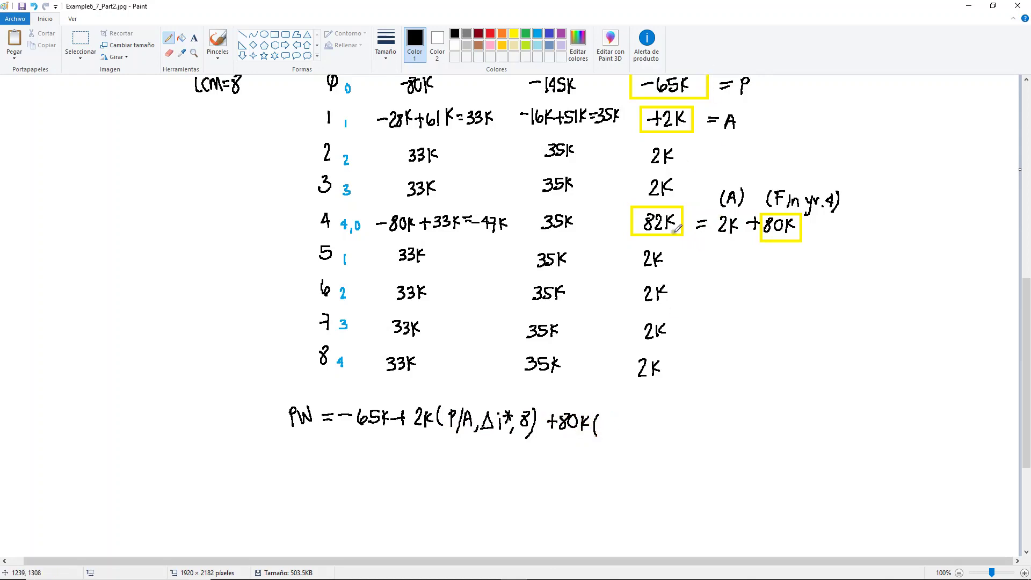
drag(603, 414, 607, 422)
mouse_move(618, 414)
mouse_down()
mouse_move(612, 434)
mouse_move(632, 415)
mouse_up()
mouse_move(623, 425)
mouse_down()
mouse_move(627, 439)
mouse_move(644, 420)
mouse_move(651, 435)
mouse_up()
mouse_move(651, 435)
mouse_down()
mouse_move(637, 435)
mouse_move(672, 429)
mouse_up()
drag(671, 419, 664, 440)
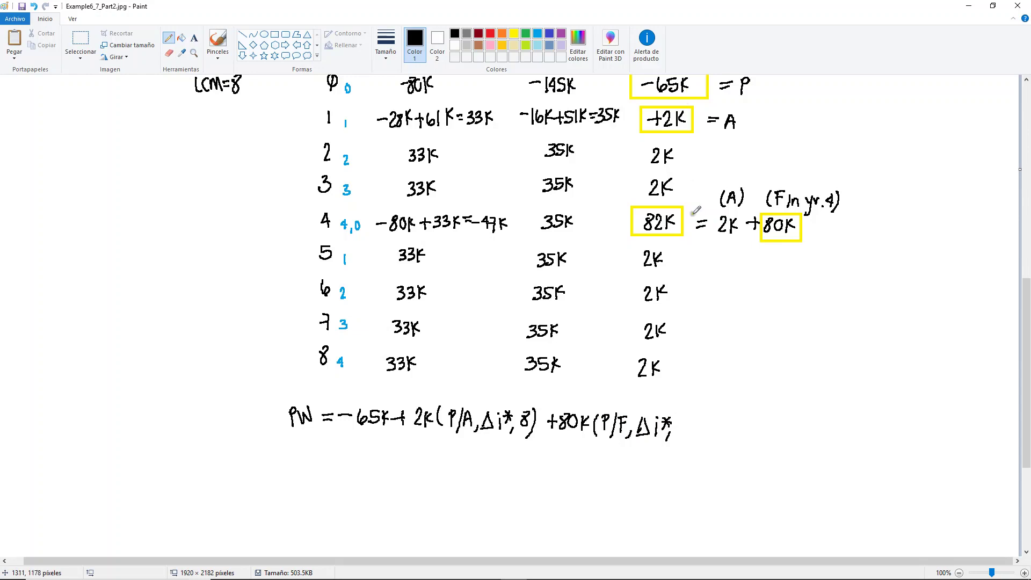
drag(683, 417, 687, 426)
drag(686, 418, 690, 440)
mouse_move(295, 450)
mouse_down()
mouse_move(314, 450)
mouse_move(304, 468)
mouse_up()
Step: Write the trial & error and interpolation line ending in Δi* = 10.1%
mouse_move(307, 456)
mouse_down()
mouse_move(347, 475)
mouse_move(352, 448)
mouse_move(470, 470)
mouse_move(536, 460)
mouse_move(693, 479)
mouse_move(700, 468)
mouse_up()
click(684, 478)
mouse_move(707, 464)
mouse_down()
mouse_move(700, 480)
mouse_move(708, 477)
mouse_up()
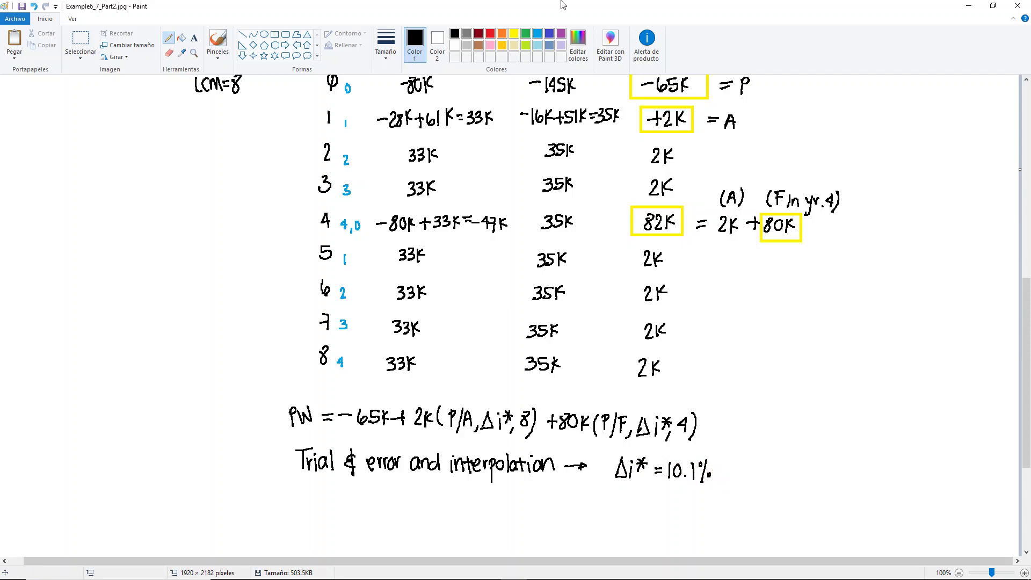
Step: Frame Δi* = 10.1% with a yellow rectangle, then return to a black Pencil
click(275, 34)
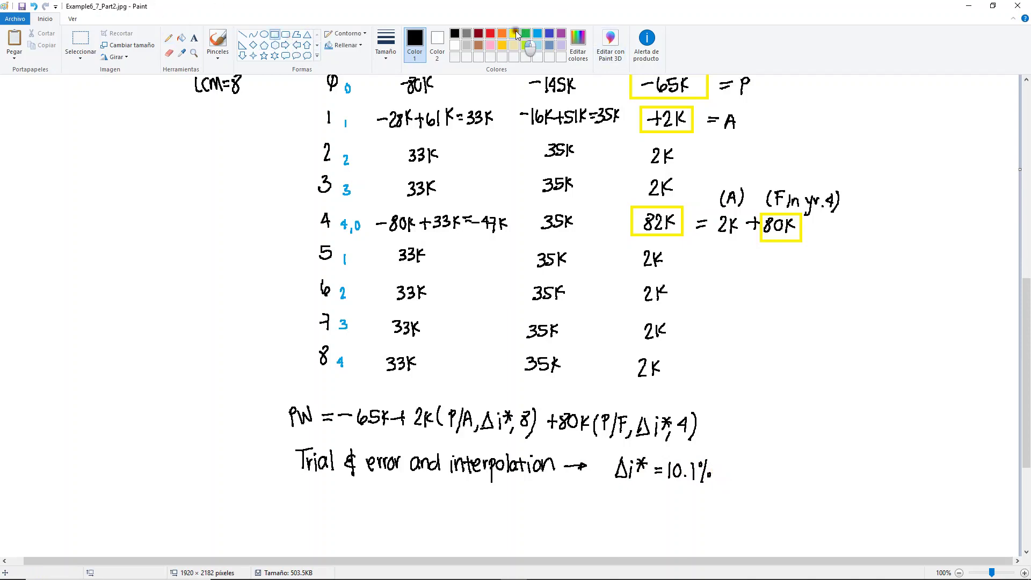
click(515, 33)
mouse_move(607, 449)
mouse_down()
mouse_move(682, 487)
mouse_move(720, 490)
mouse_up()
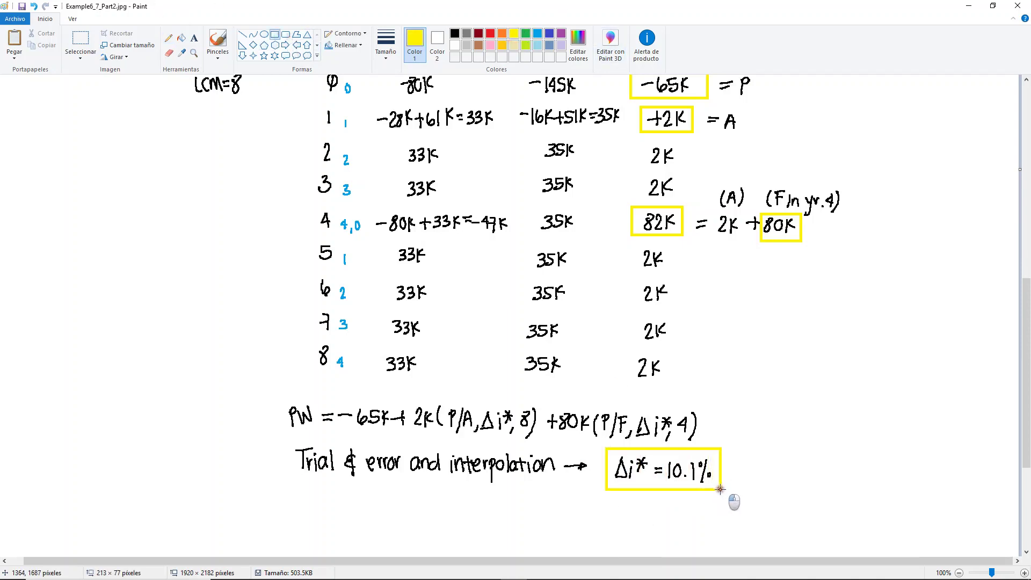
click(168, 39)
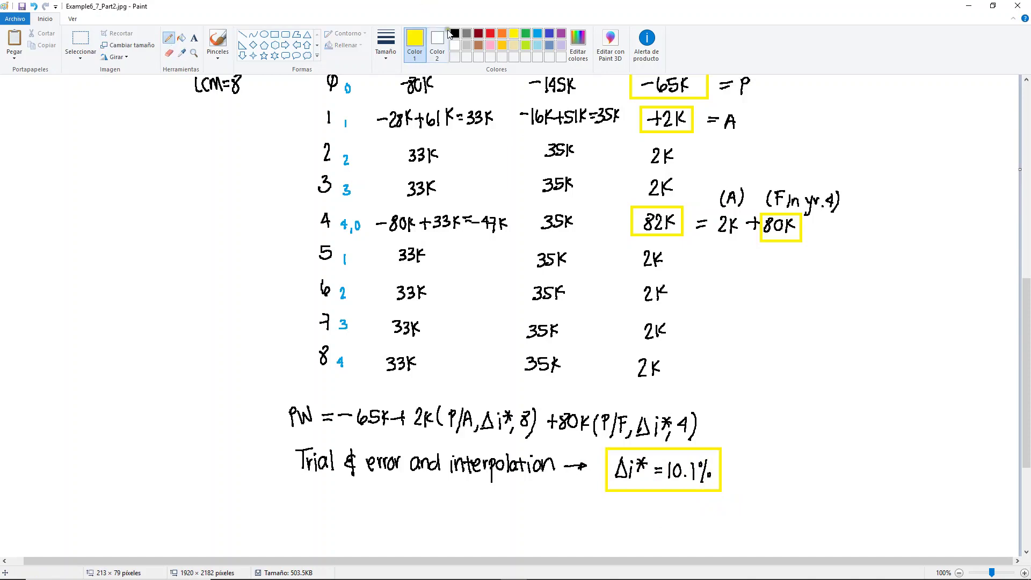
click(455, 34)
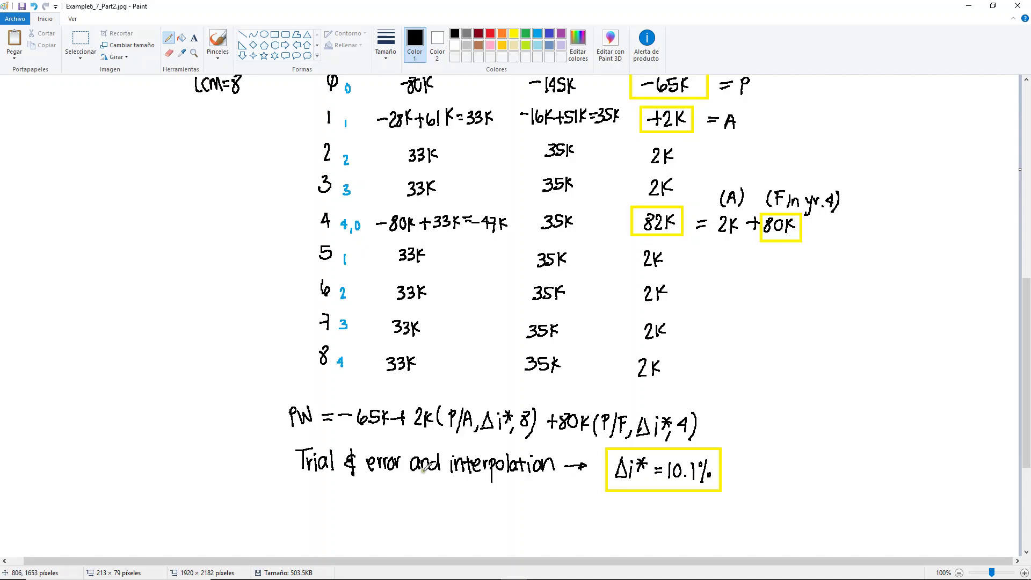
Step: Write '10.1% < 12% MARR' below the trial & error line
scroll(421, 467, down, 2)
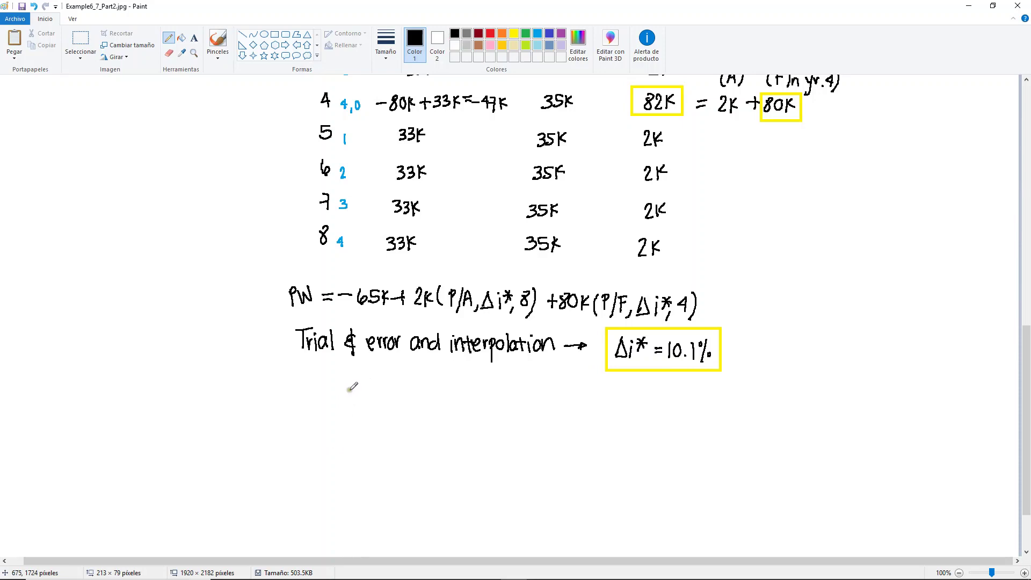
mouse_move(350, 388)
mouse_down()
mouse_move(351, 409)
mouse_move(361, 388)
mouse_move(375, 408)
mouse_move(382, 386)
mouse_up()
click(370, 404)
mouse_move(397, 388)
mouse_down()
mouse_move(392, 408)
mouse_move(398, 396)
mouse_move(462, 408)
mouse_move(464, 390)
mouse_move(469, 413)
mouse_up()
mouse_move(478, 400)
mouse_down()
mouse_move(505, 408)
mouse_move(513, 391)
mouse_move(528, 409)
mouse_move(532, 393)
mouse_up()
drag(532, 393, 540, 409)
mouse_move(426, 380)
mouse_down()
mouse_move(409, 397)
mouse_move(425, 412)
mouse_up()
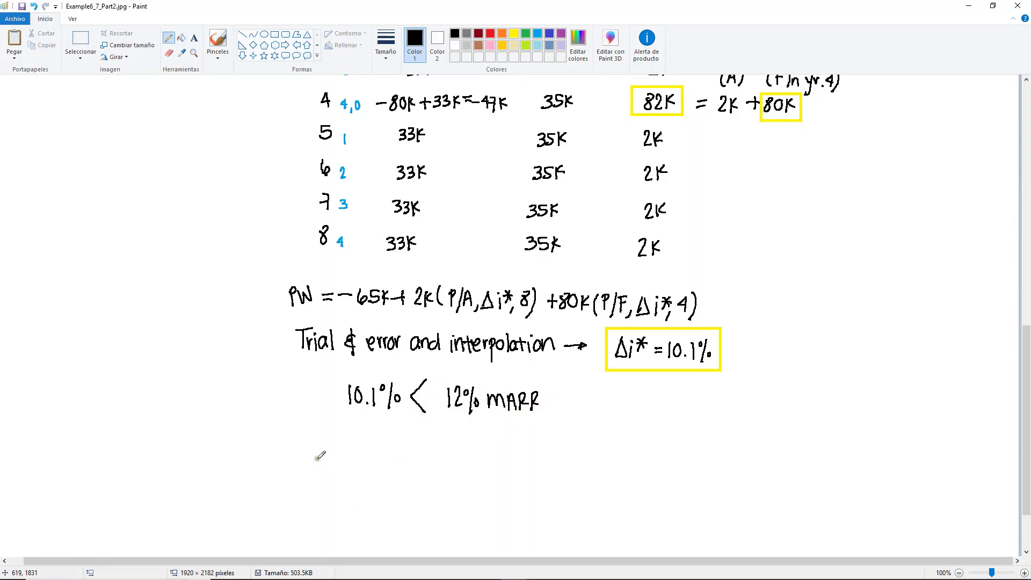
Step: Write 'Eliminate Alt.3; Alt.1 is survivor' and underline Alt.1 in yellow
mouse_move(327, 443)
mouse_down()
mouse_move(466, 443)
mouse_move(476, 459)
mouse_up()
click(478, 445)
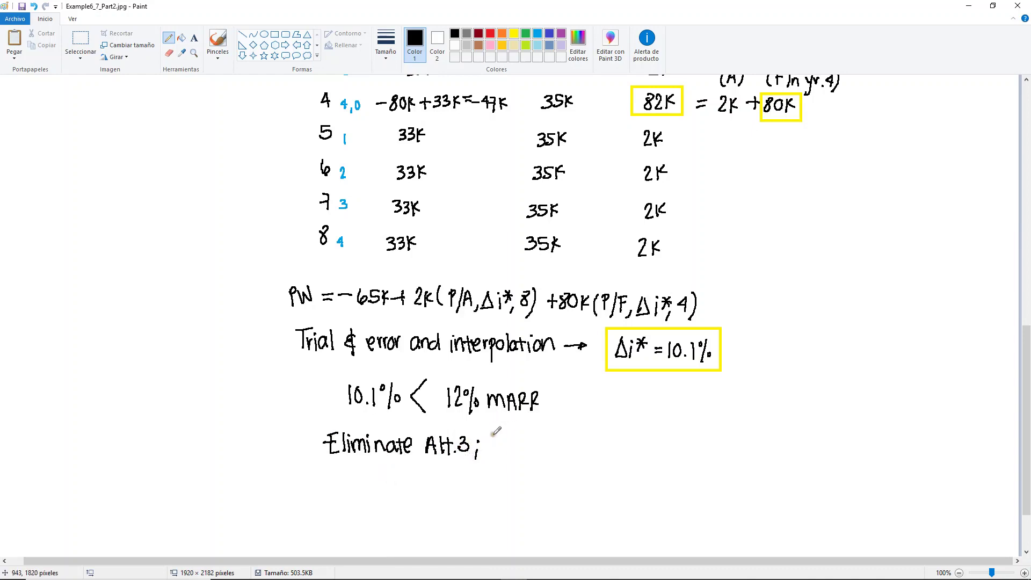
mouse_move(493, 454)
mouse_down()
mouse_move(553, 435)
mouse_move(567, 447)
mouse_move(623, 446)
mouse_up()
drag(627, 452, 634, 441)
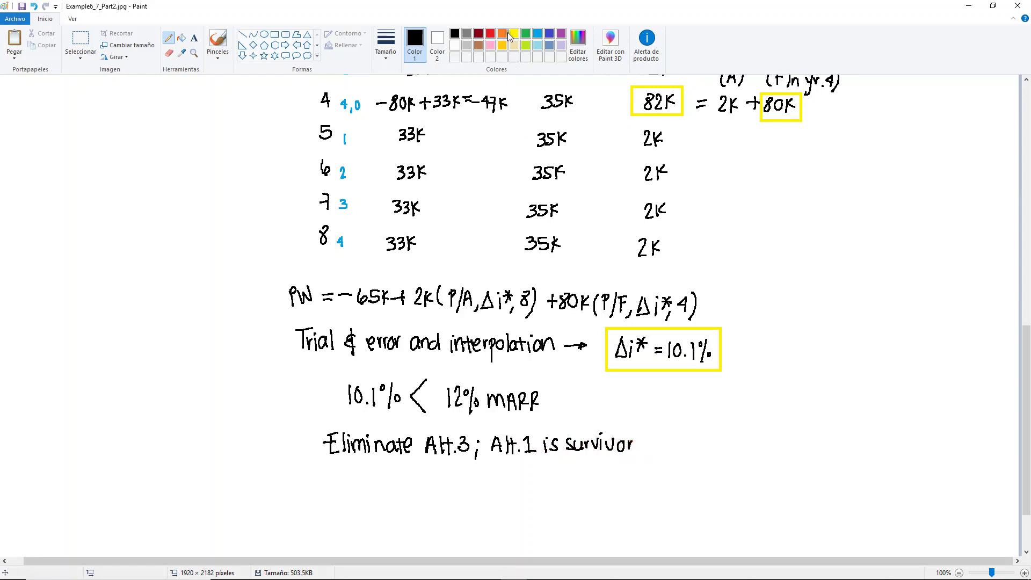
click(515, 34)
drag(499, 465, 523, 461)
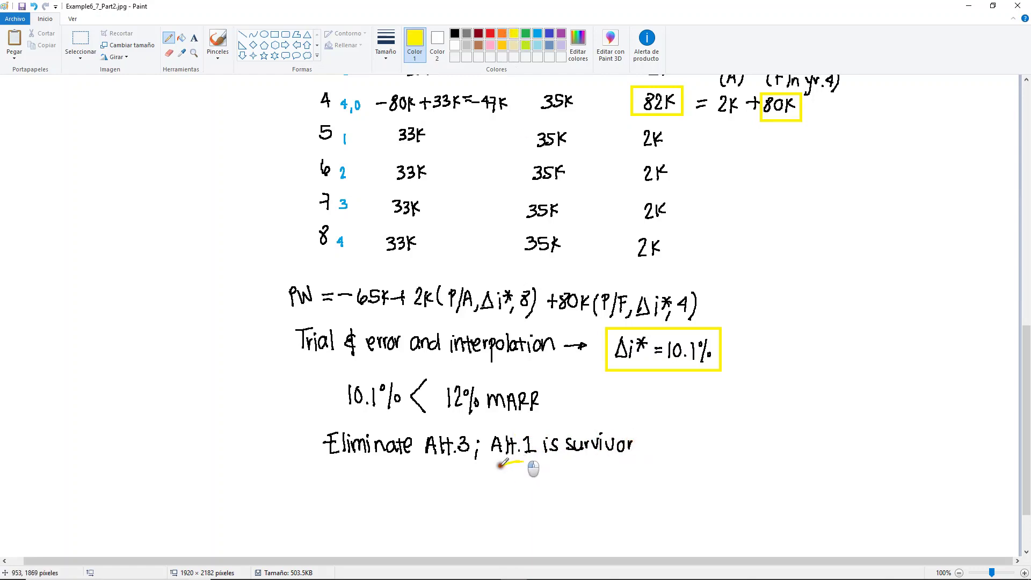
Step: Cross out Alt.3 with a red X and start the red 'No more alts. to compare' note
click(490, 33)
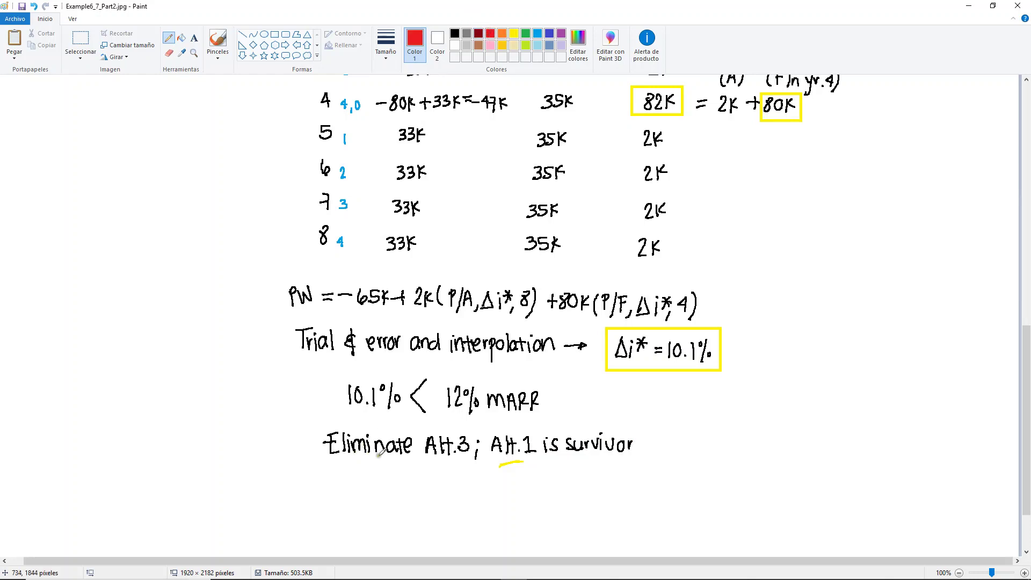
scroll(417, 427, up, 10)
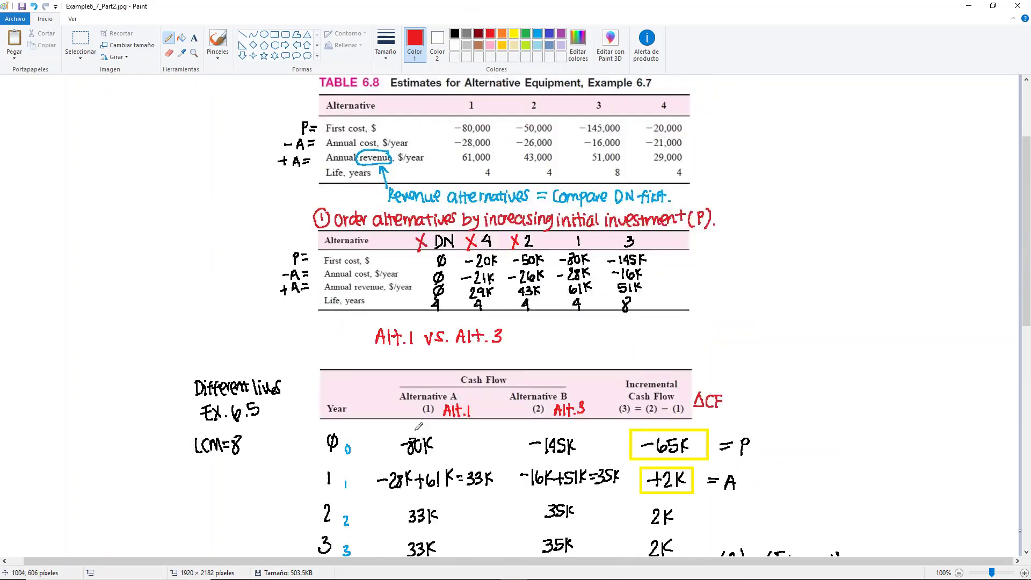
mouse_move(608, 235)
mouse_down()
mouse_move(618, 249)
mouse_move(607, 251)
mouse_up()
scroll(552, 294, down, 12)
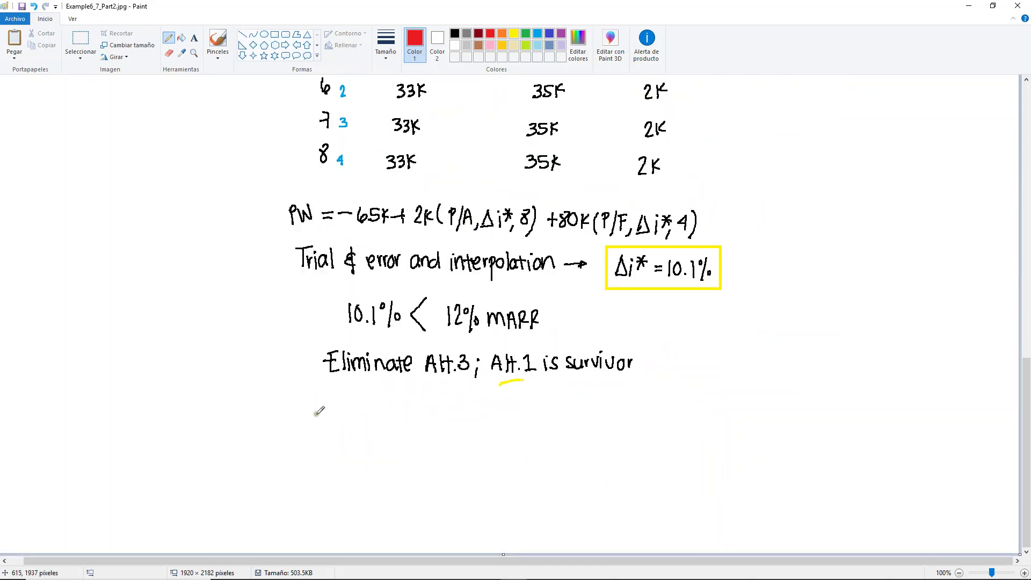
mouse_move(309, 415)
mouse_down()
mouse_move(328, 428)
mouse_move(369, 429)
mouse_move(384, 421)
mouse_move(377, 418)
mouse_move(522, 424)
mouse_move(558, 406)
mouse_up()
Step: Finish the red note with 'compare. The end! Alt.1 wins!'
click(527, 425)
mouse_move(547, 408)
mouse_down()
mouse_move(549, 427)
mouse_move(601, 425)
mouse_move(613, 409)
mouse_move(639, 427)
mouse_up()
drag(634, 418, 648, 418)
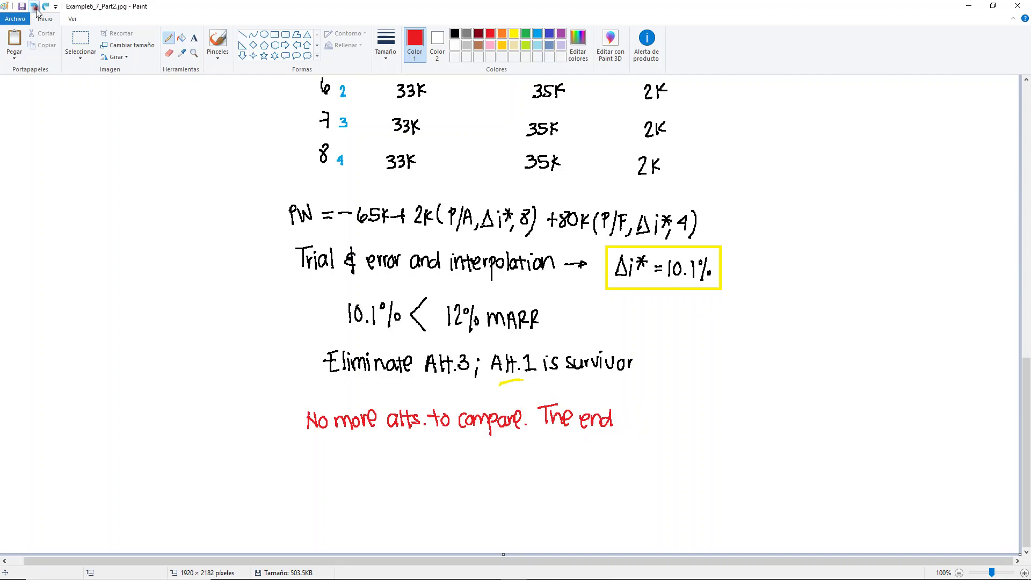
mouse_move(621, 407)
mouse_down()
mouse_move(620, 424)
mouse_move(728, 416)
mouse_move(733, 428)
mouse_up()
click(621, 428)
drag(740, 411, 739, 426)
click(739, 432)
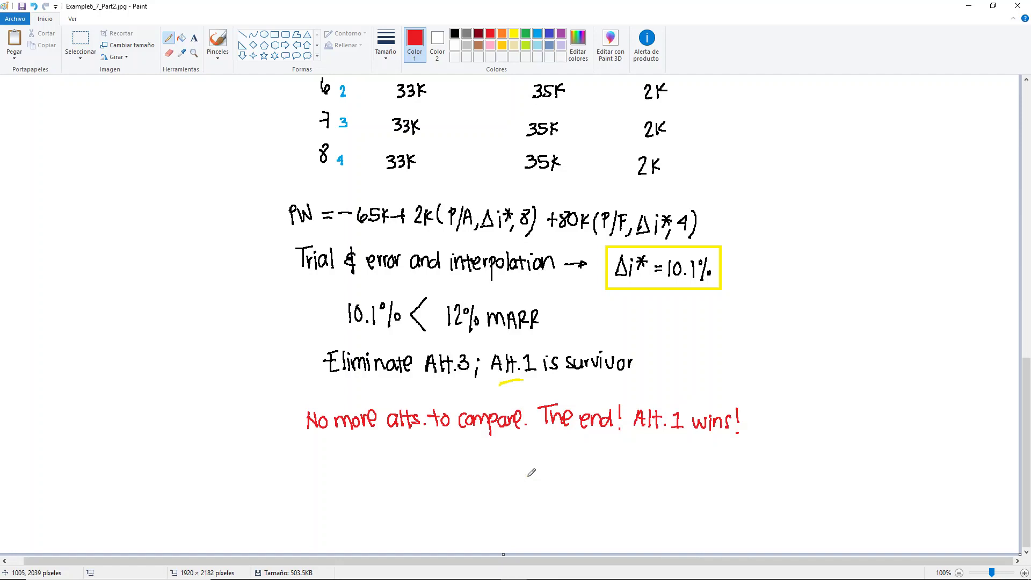
Step: Draw a red circle around the '1' in the reordered alternatives table
scroll(532, 473, up, 10)
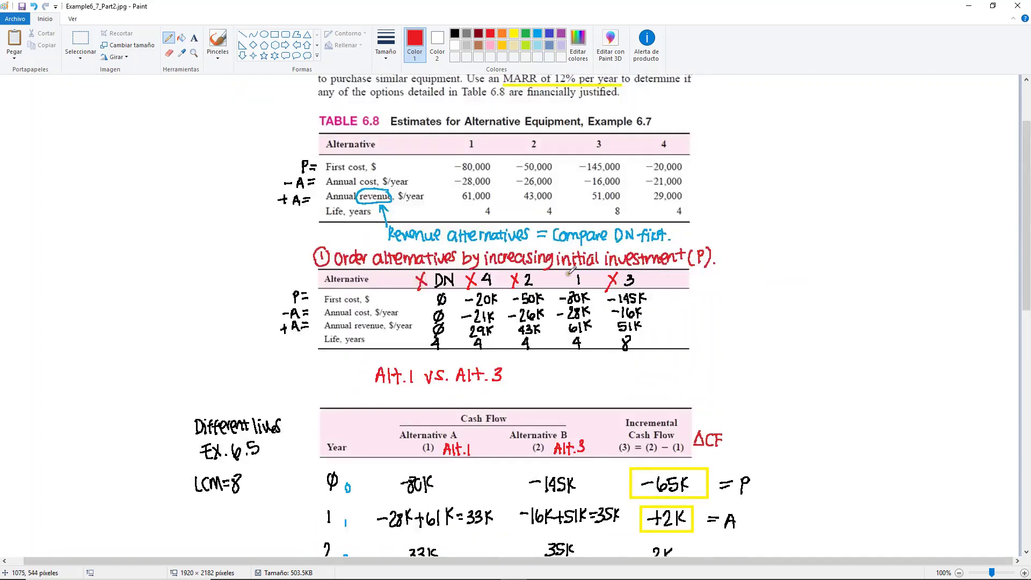
mouse_move(574, 271)
mouse_down()
mouse_move(589, 282)
mouse_move(568, 285)
mouse_move(582, 263)
mouse_up()
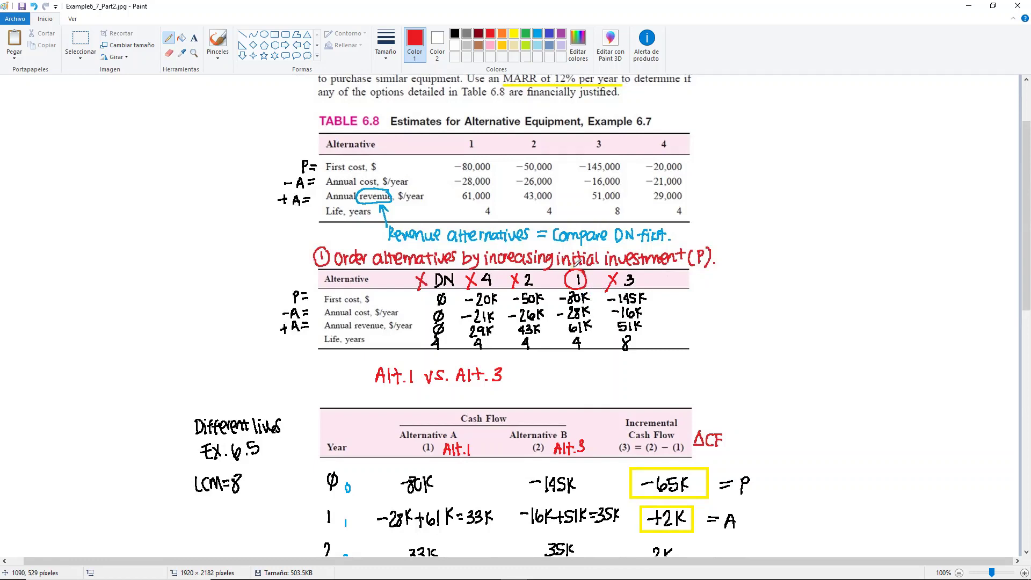